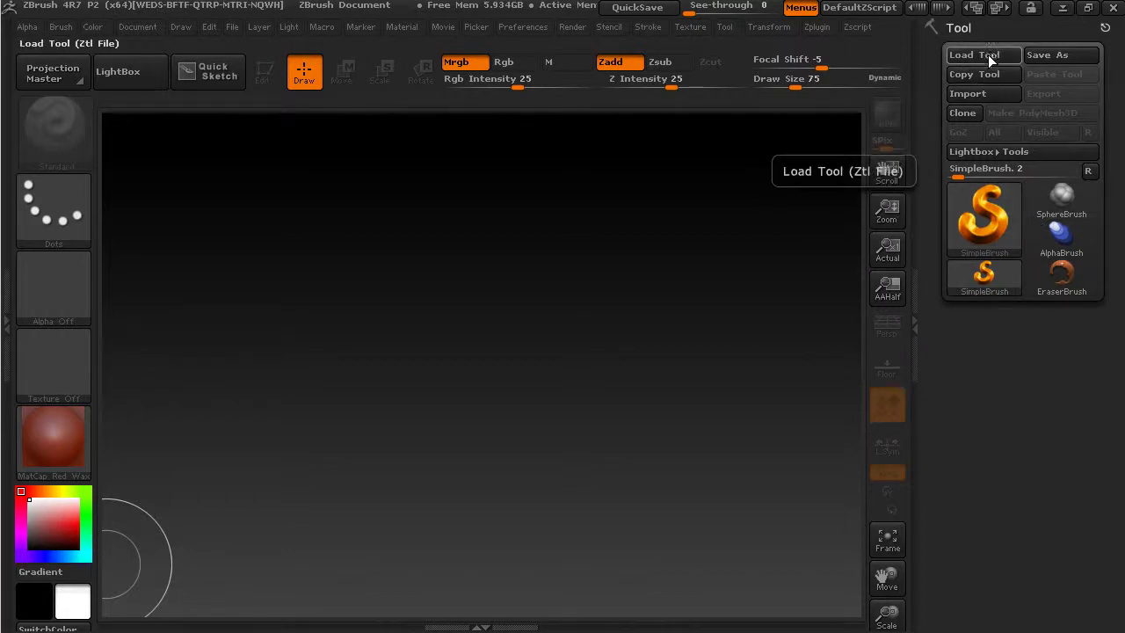
# Select the Sphere3D primitive from the 3D meshes as the active tool
pyautogui.click(992, 217)
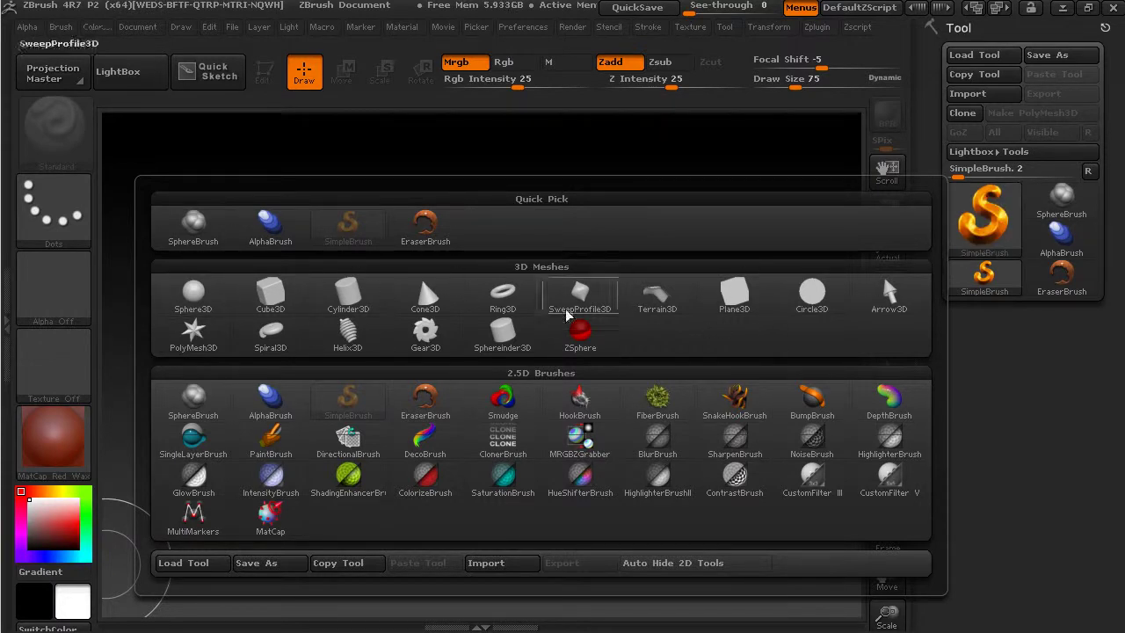
pyautogui.moveTo(436, 336)
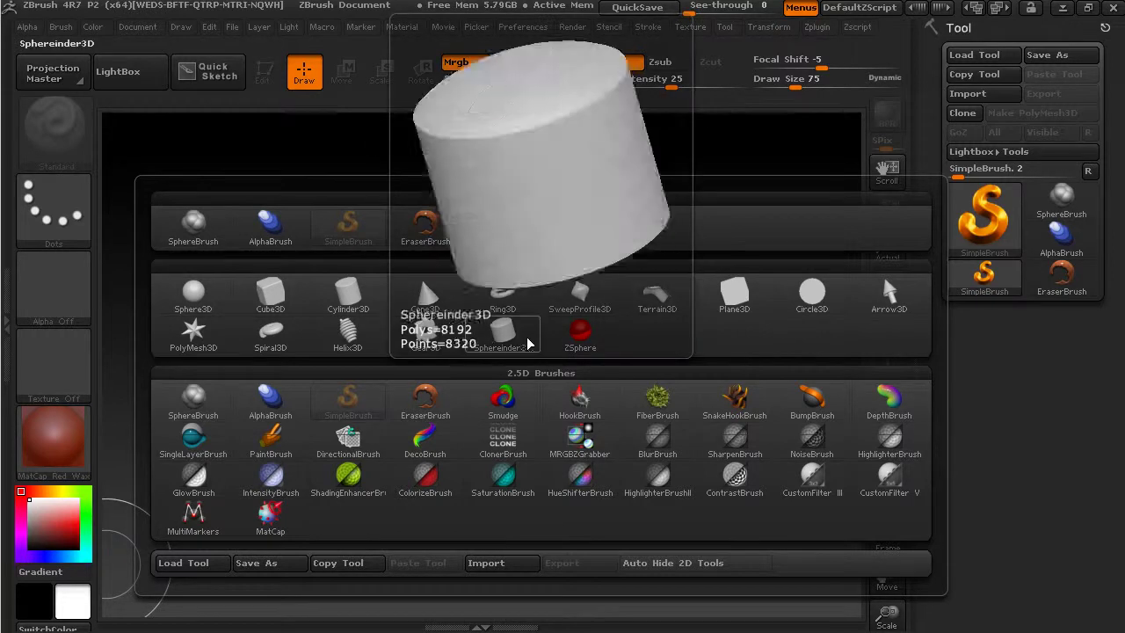
pyautogui.moveTo(291, 336)
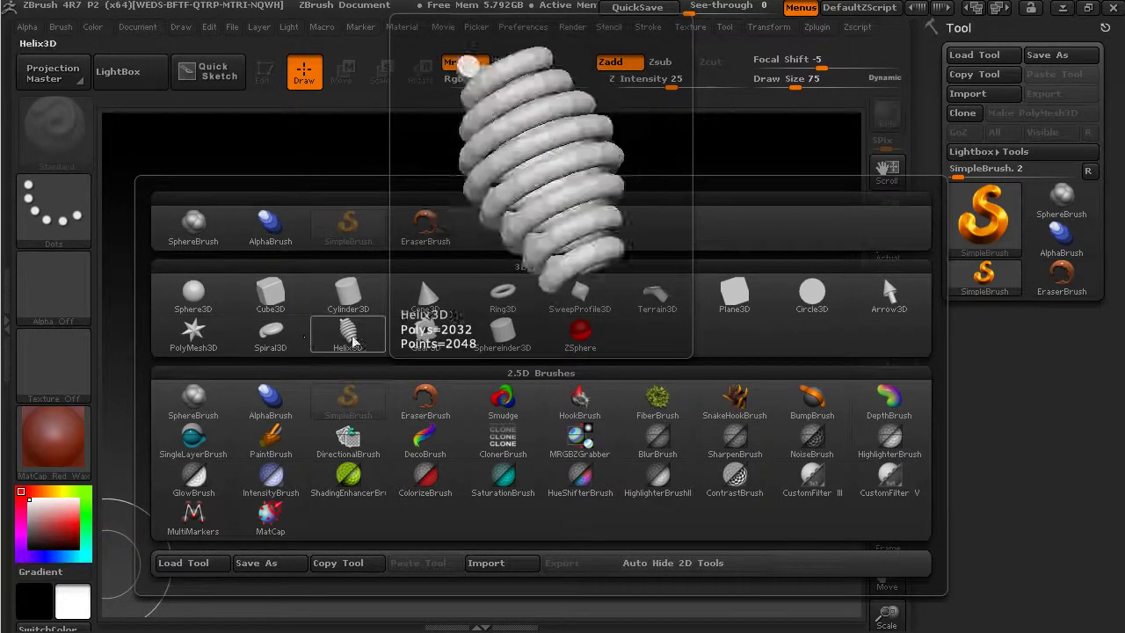
pyautogui.click(202, 301)
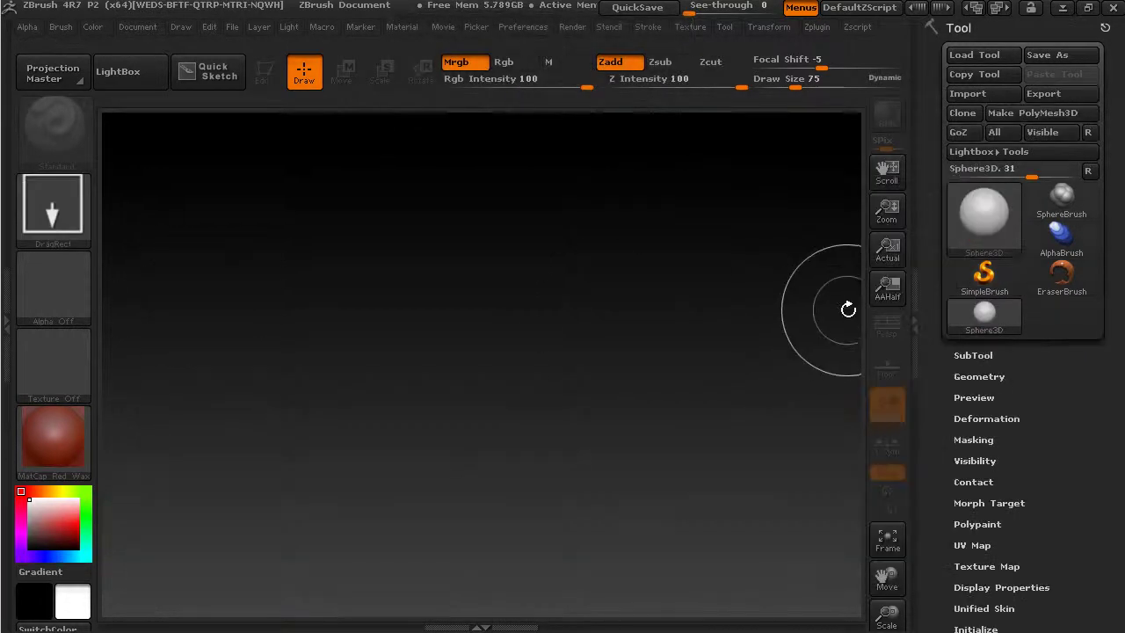
pyautogui.moveTo(973, 248)
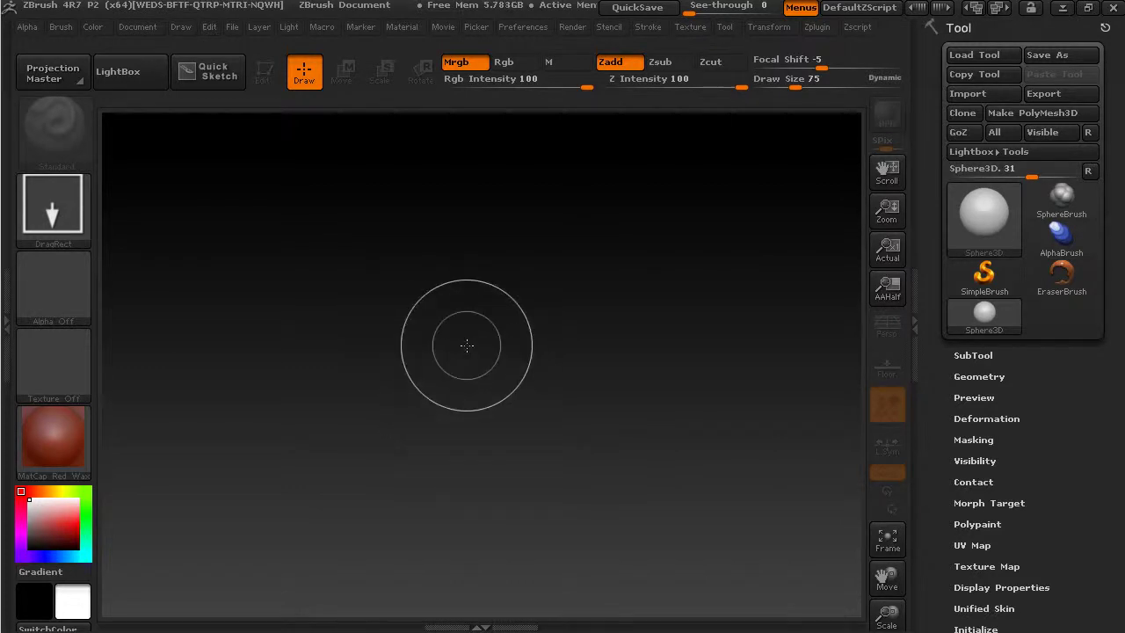
# Draw a large sphere with several smaller overlapping spheres around it, and clear the canvas
pyautogui.moveTo(472, 353)
pyautogui.mouseDown()
pyautogui.moveTo(694, 500)
pyautogui.moveTo(525, 420)
pyautogui.moveTo(615, 492)
pyautogui.moveTo(576, 457)
pyautogui.moveTo(598, 469)
pyautogui.moveTo(541, 427)
pyautogui.moveTo(615, 517)
pyautogui.mouseUp()
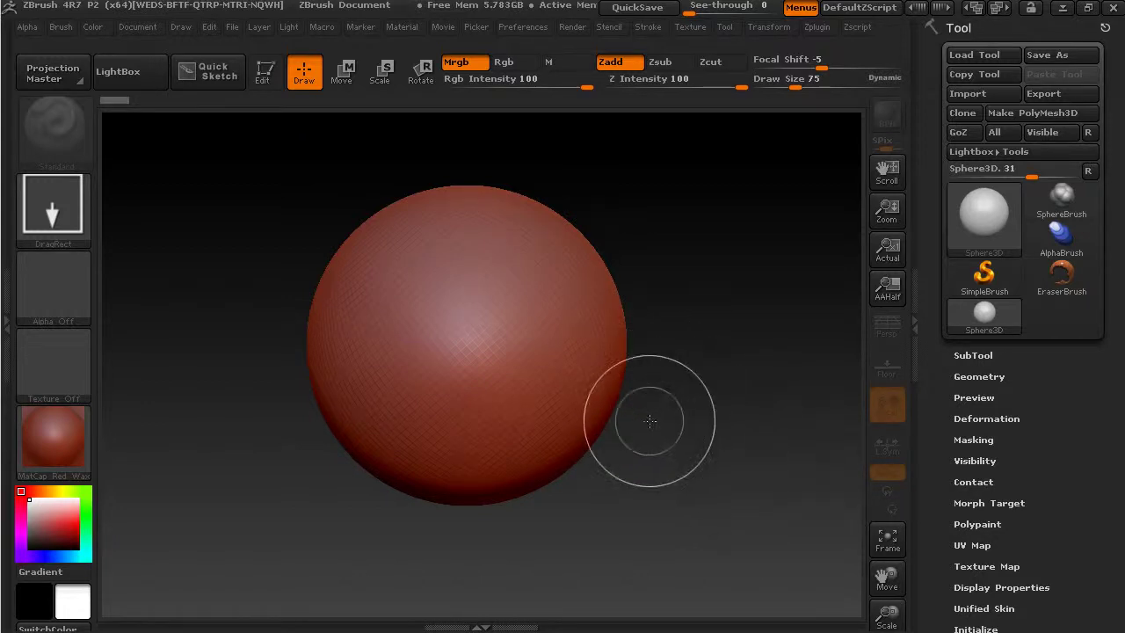
pyautogui.moveTo(594, 398); pyautogui.dragTo(645, 444)
pyautogui.moveTo(481, 391); pyautogui.dragTo(560, 339)
pyautogui.moveTo(587, 248)
pyautogui.mouseDown()
pyautogui.moveTo(643, 353)
pyautogui.moveTo(708, 402)
pyautogui.mouseUp()
pyautogui.moveTo(432, 348)
pyautogui.mouseDown()
pyautogui.moveTo(459, 351)
pyautogui.moveTo(488, 402)
pyautogui.mouseUp()
pyautogui.moveTo(324, 326); pyautogui.dragTo(386, 413)
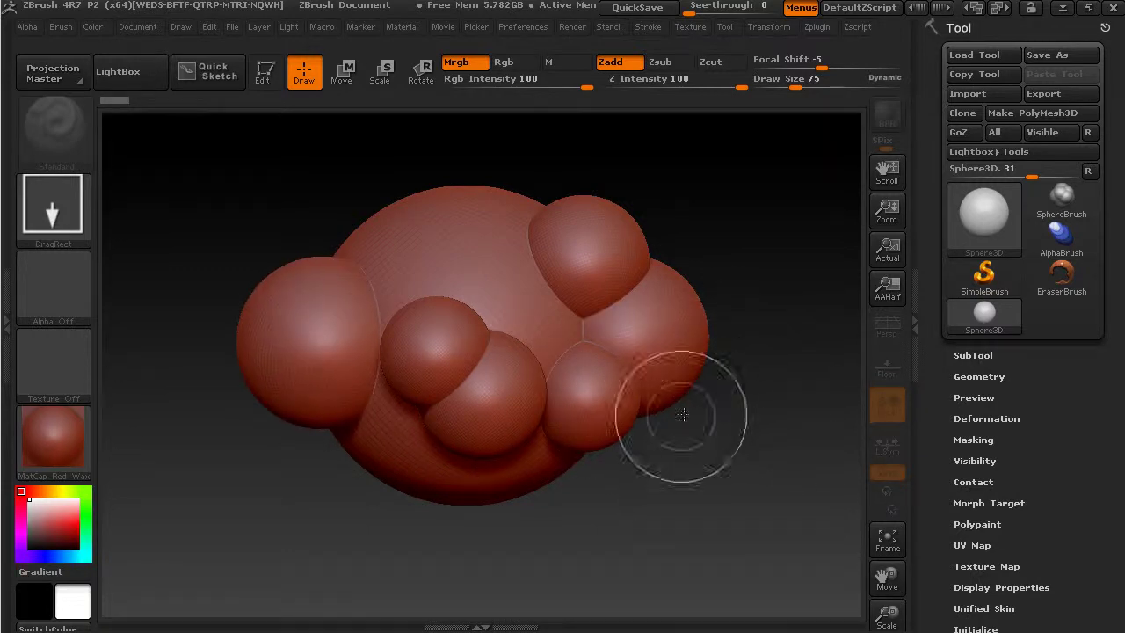
pyautogui.moveTo(474, 483); pyautogui.dragTo(593, 552)
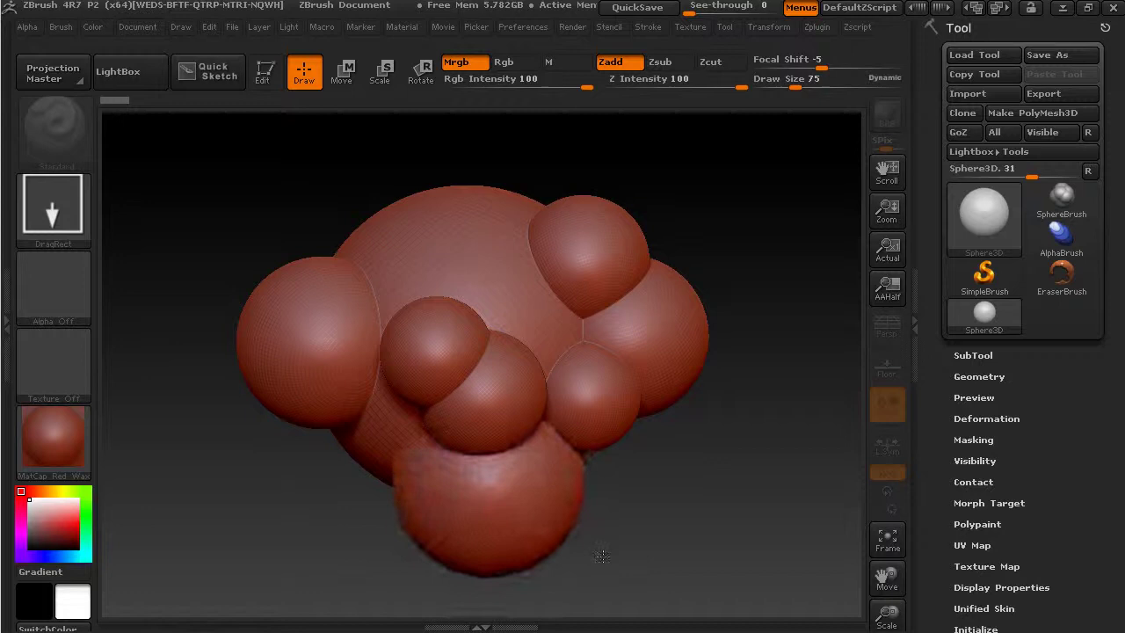
pyautogui.moveTo(373, 439); pyautogui.dragTo(470, 501)
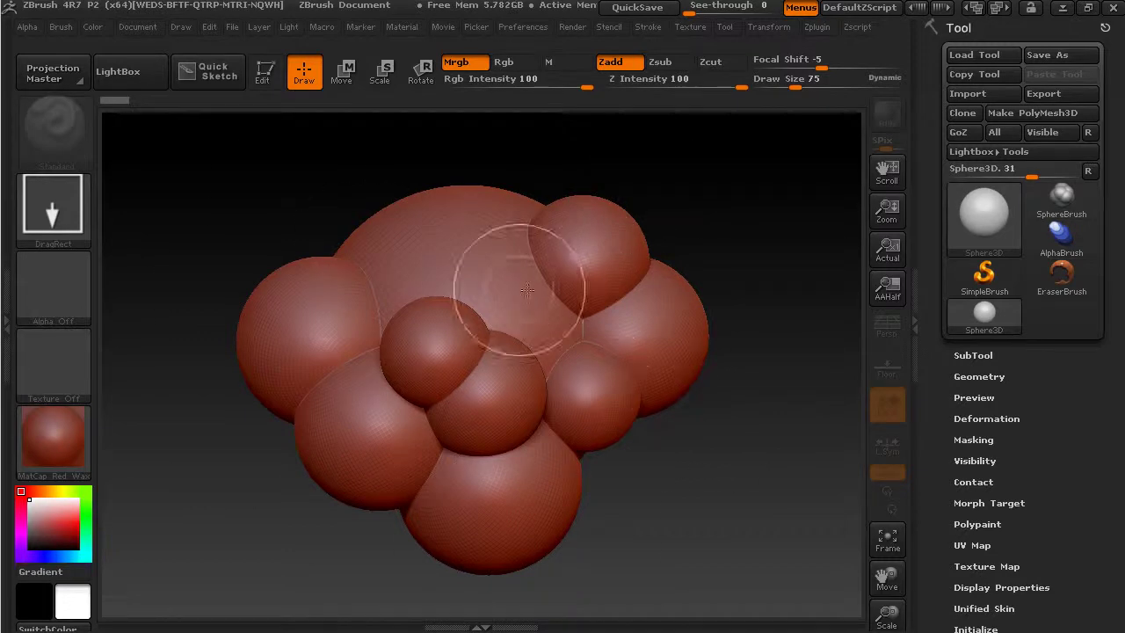
pyautogui.moveTo(647, 364); pyautogui.dragTo(670, 364)
pyautogui.hotkey('ctrl', 'n')
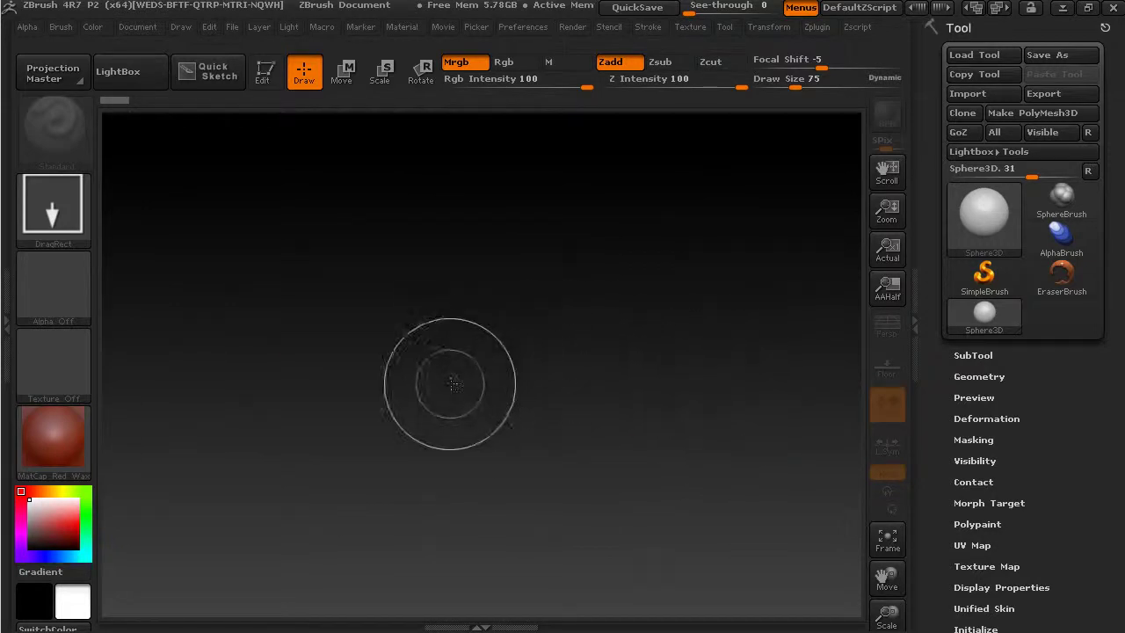
# Draw one large sphere in the middle of the canvas and enable Edit mode for it
pyautogui.moveTo(470, 377); pyautogui.dragTo(675, 520)
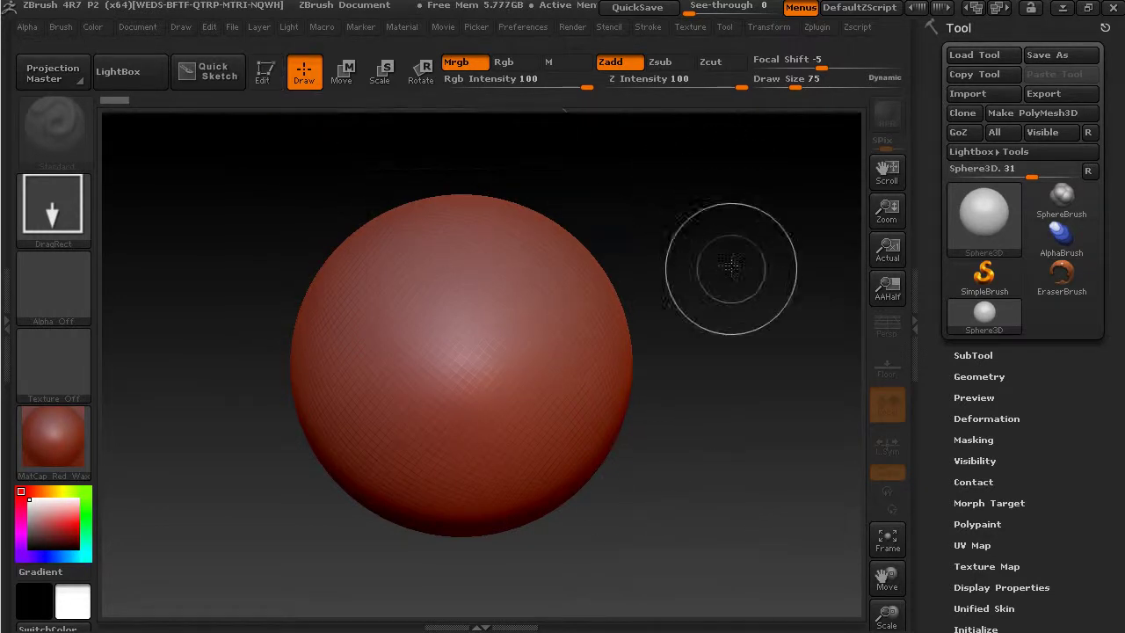
pyautogui.press('t')
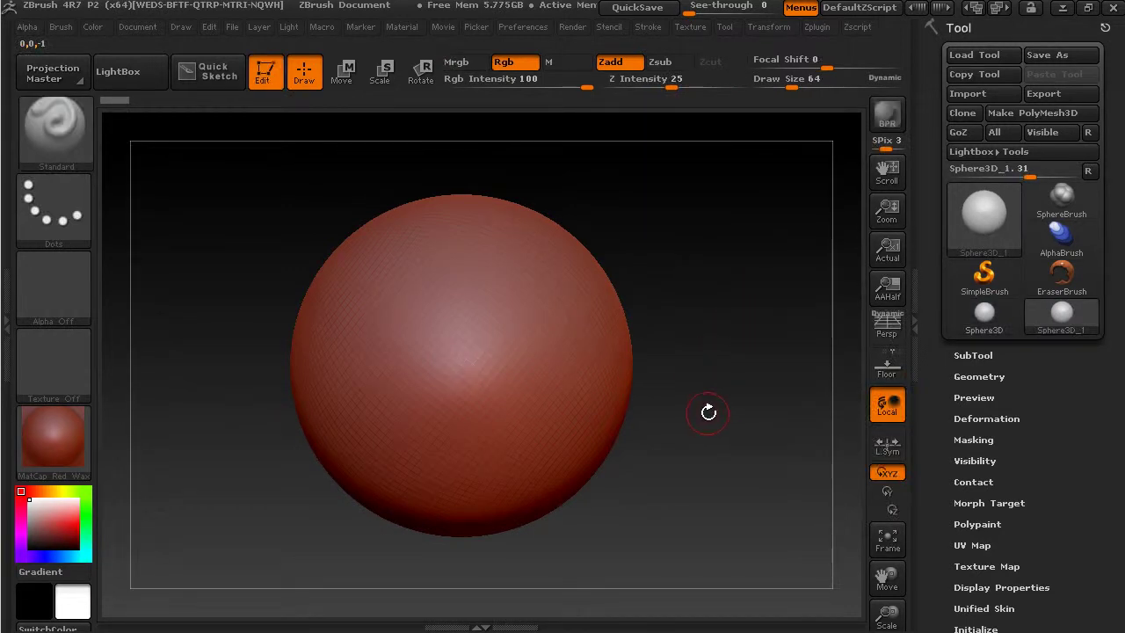
pyautogui.moveTo(708, 412)
pyautogui.mouseDown()
pyautogui.moveTo(798, 422)
pyautogui.moveTo(677, 401)
pyautogui.moveTo(659, 446)
pyautogui.moveTo(852, 441)
pyautogui.moveTo(640, 419)
pyautogui.moveTo(723, 473)
pyautogui.moveTo(695, 444)
pyautogui.moveTo(726, 424)
pyautogui.mouseUp()
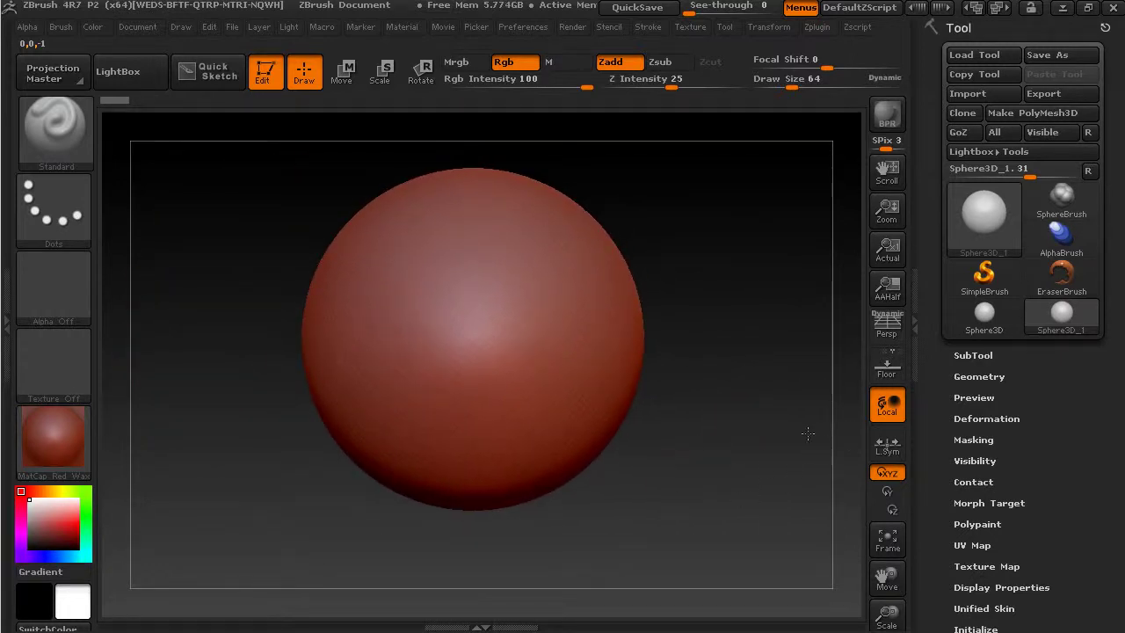
pyautogui.keyDown('alt'); pyautogui.moveTo(736, 487); pyautogui.dragTo(813, 523); pyautogui.keyUp('alt')
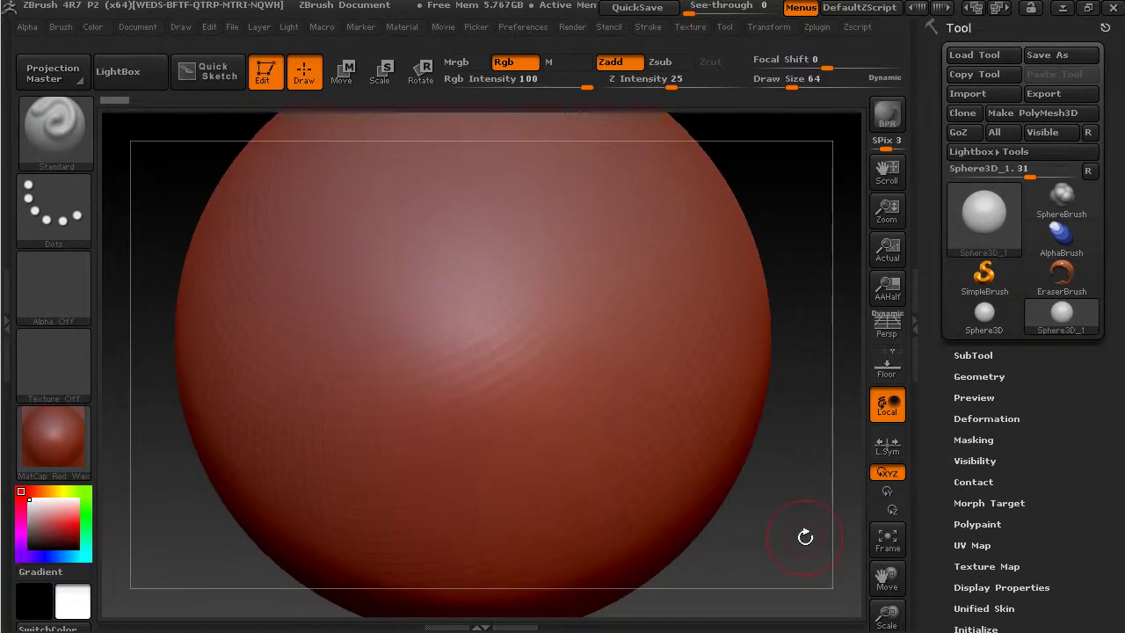
pyautogui.keyDown('alt'); pyautogui.moveTo(800, 537); pyautogui.dragTo(679, 501); pyautogui.keyUp('alt')
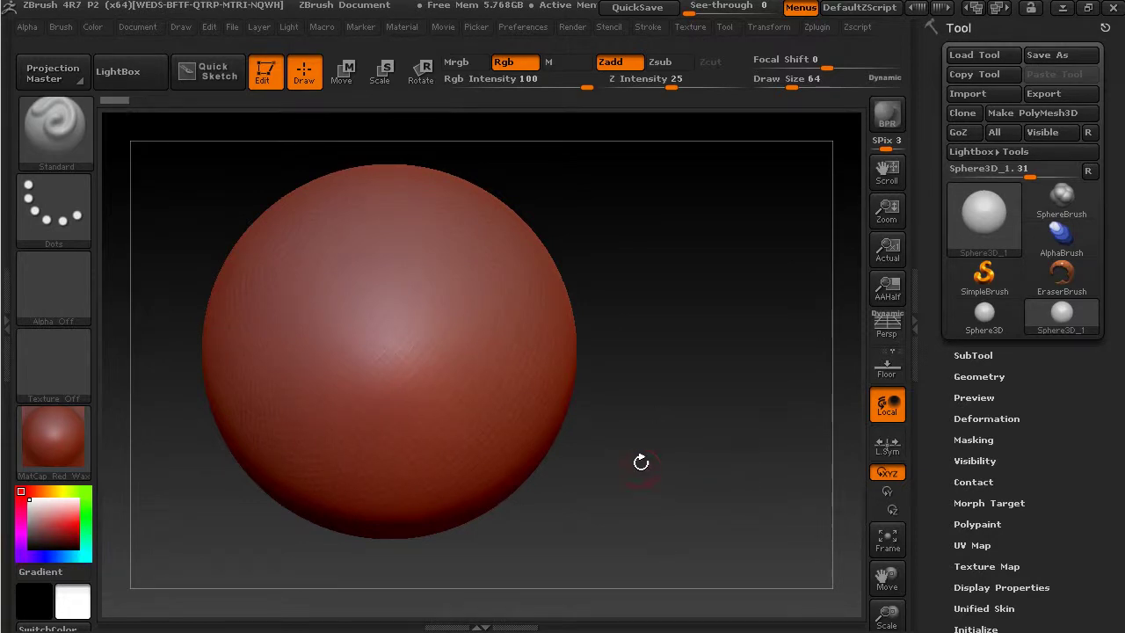
pyautogui.keyDown('alt'); pyautogui.moveTo(641, 459); pyautogui.dragTo(713, 433); pyautogui.keyUp('alt')
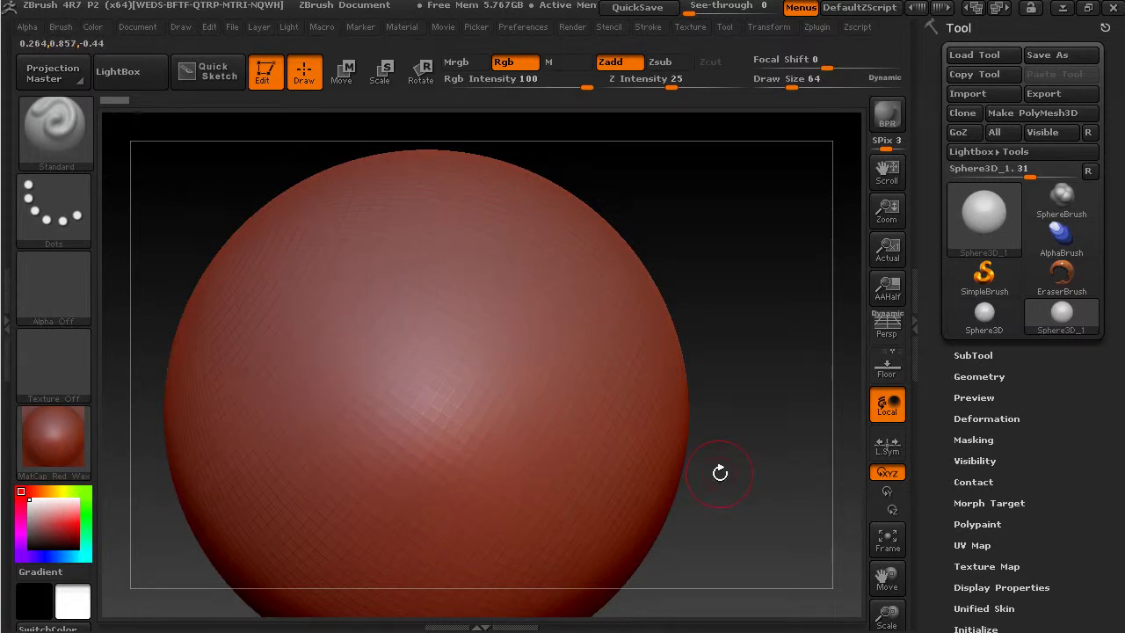
# Set the sphere's X Size to 87 and HDivide to 1024 in its Initialize settings
pyautogui.moveTo(949, 371); pyautogui.dragTo(967, 244)
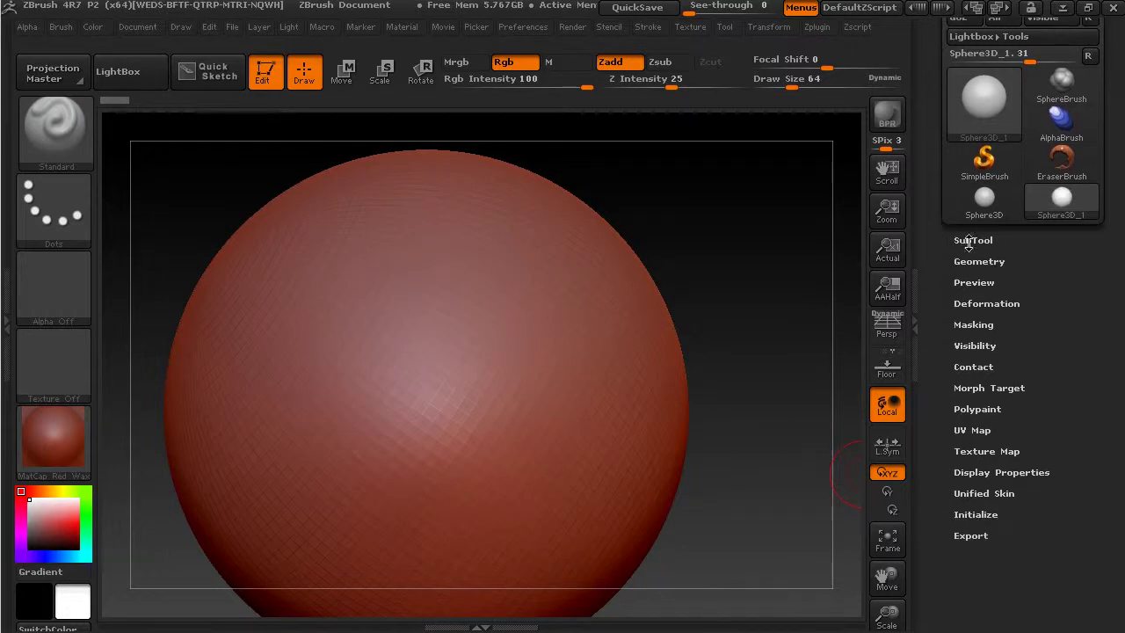
pyautogui.click(976, 261)
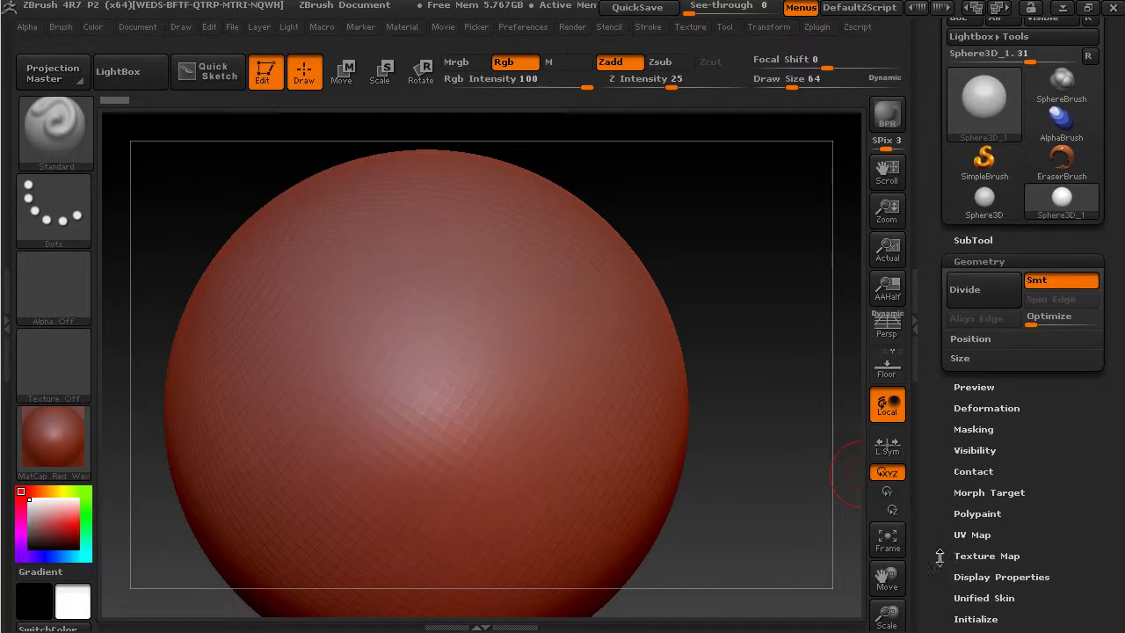
pyautogui.moveTo(940, 556); pyautogui.dragTo(982, 390)
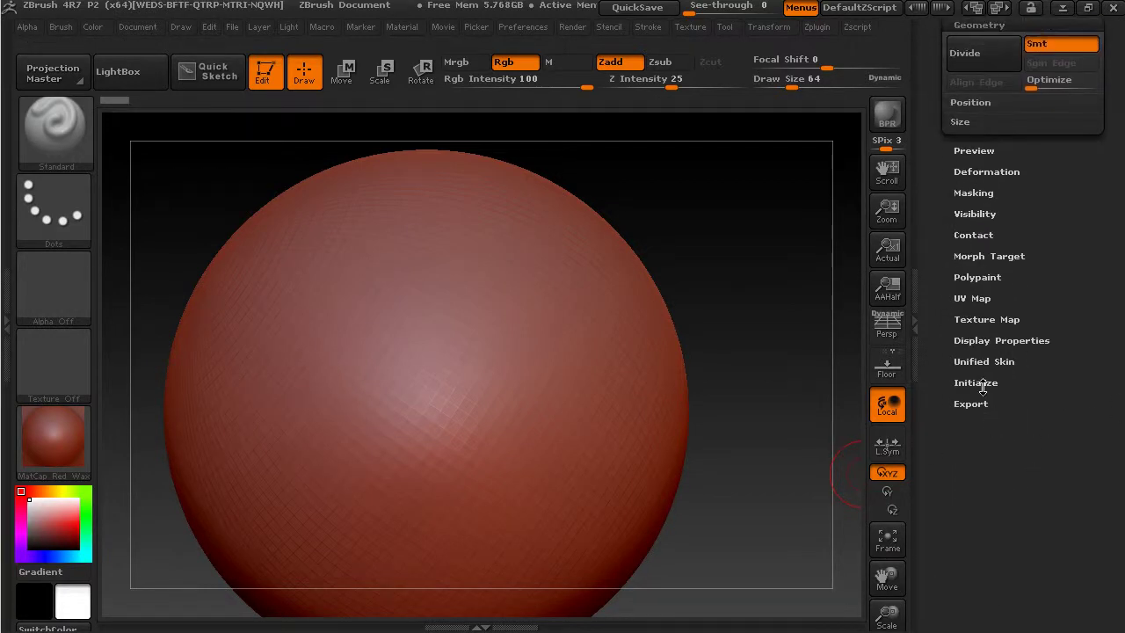
pyautogui.click(982, 388)
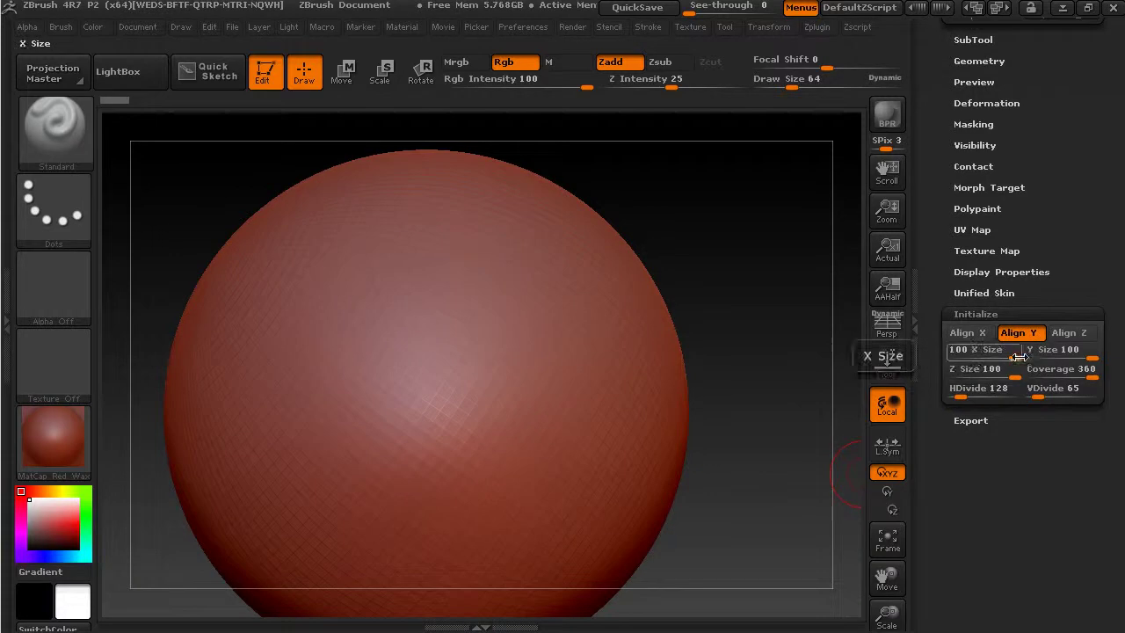
pyautogui.moveTo(1018, 356); pyautogui.dragTo(1012, 363)
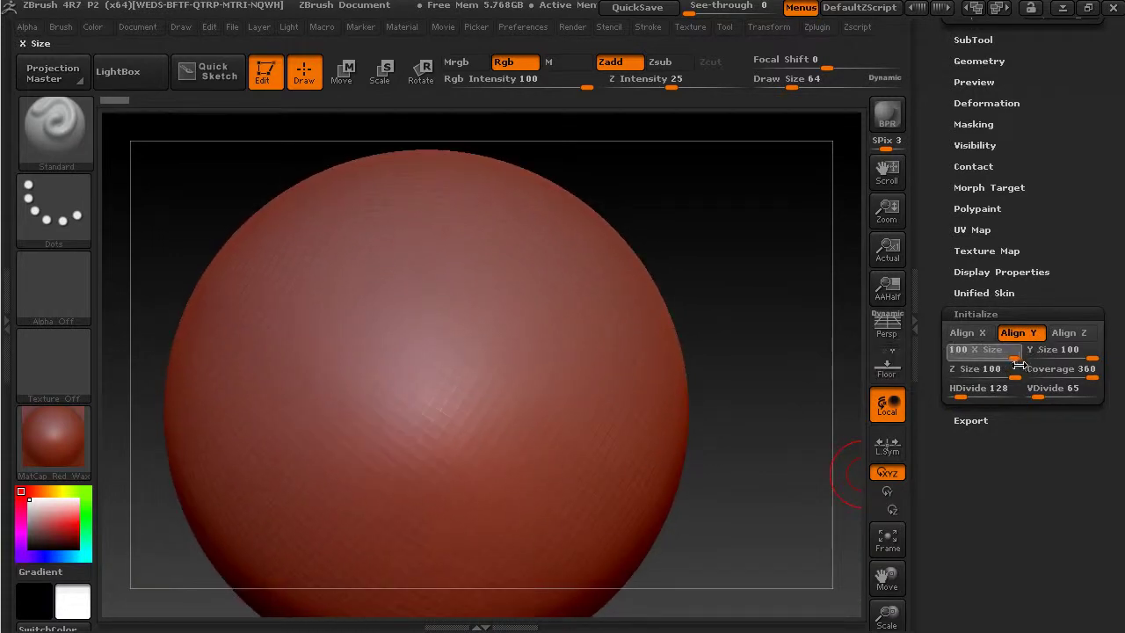
pyautogui.moveTo(1017, 364)
pyautogui.mouseDown()
pyautogui.moveTo(1007, 357)
pyautogui.moveTo(997, 387)
pyautogui.moveTo(985, 386)
pyautogui.moveTo(1020, 386)
pyautogui.mouseUp()
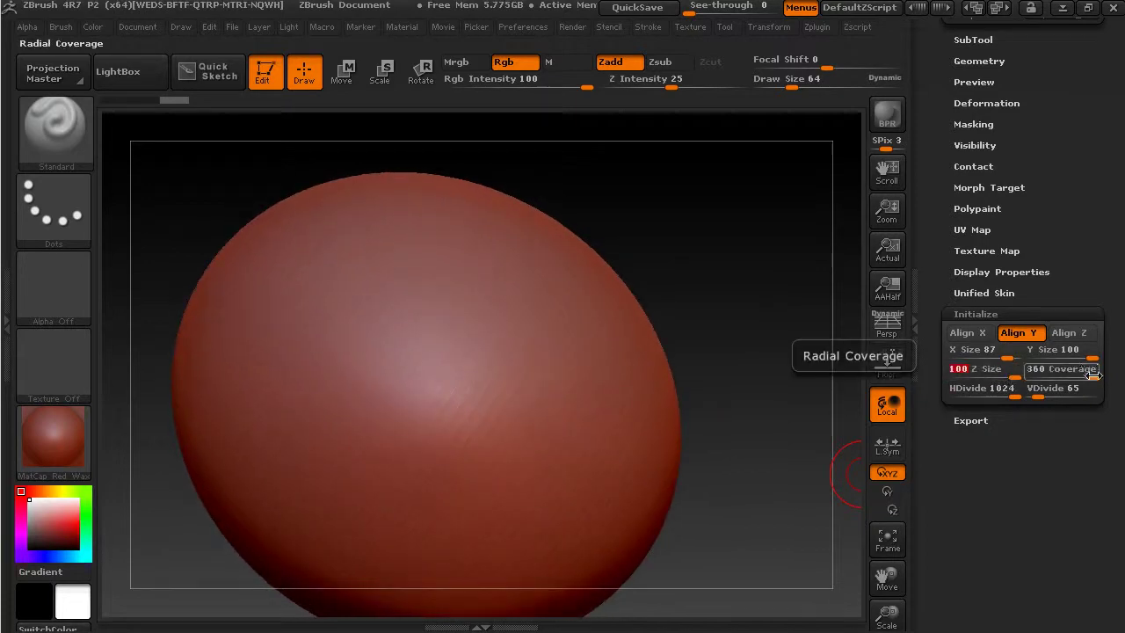
pyautogui.moveTo(1092, 375); pyautogui.dragTo(1114, 367)
pyautogui.moveTo(638, 221); pyautogui.dragTo(712, 334)
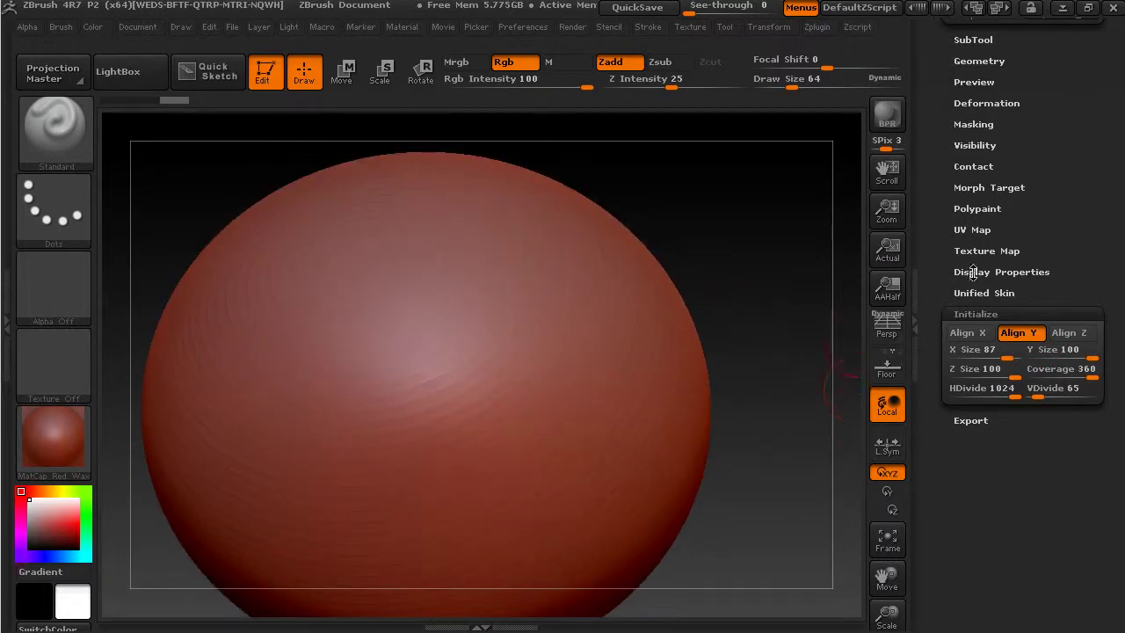
# Convert the squashed sphere to a PolyMesh3D and open its Geometry settings
pyautogui.moveTo(946, 249); pyautogui.dragTo(932, 439)
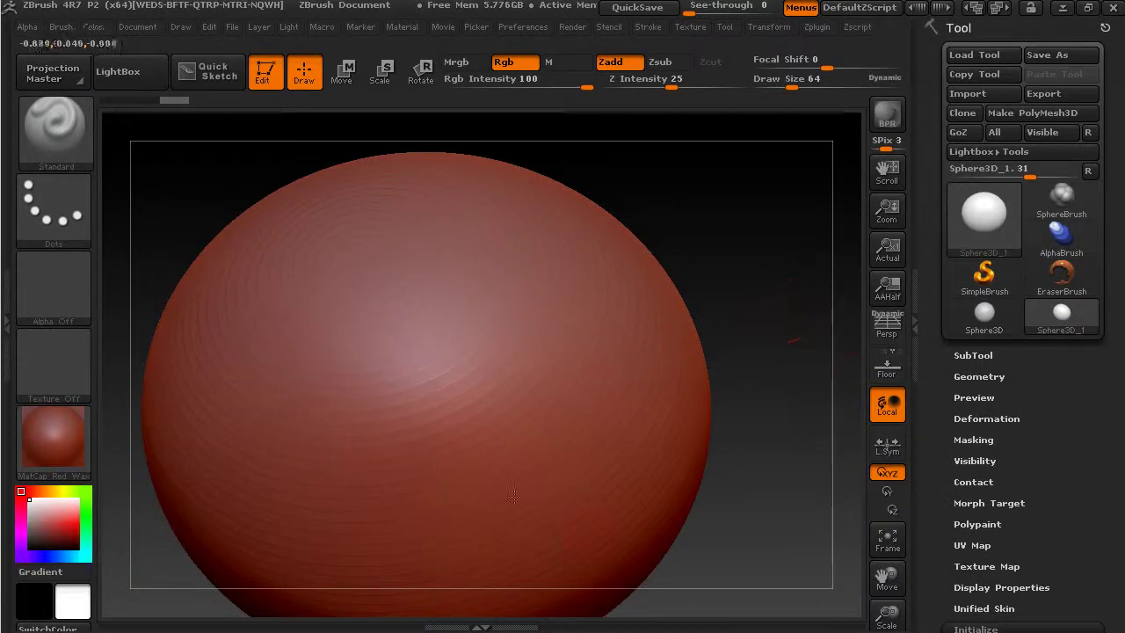
pyautogui.moveTo(836, 367); pyautogui.dragTo(780, 337)
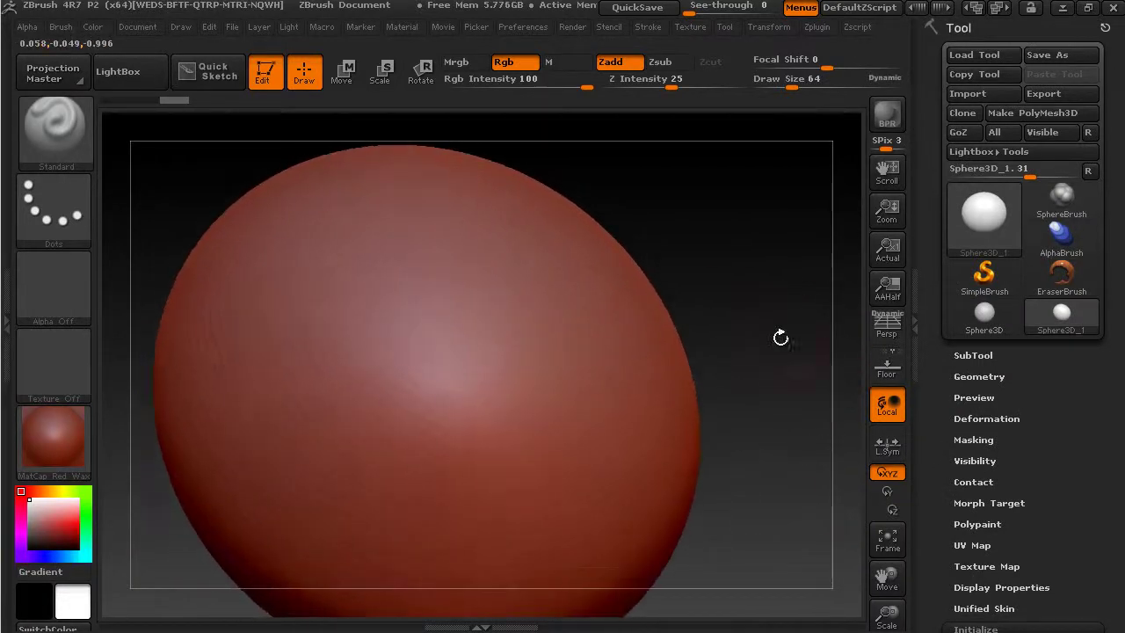
pyautogui.click(1049, 116)
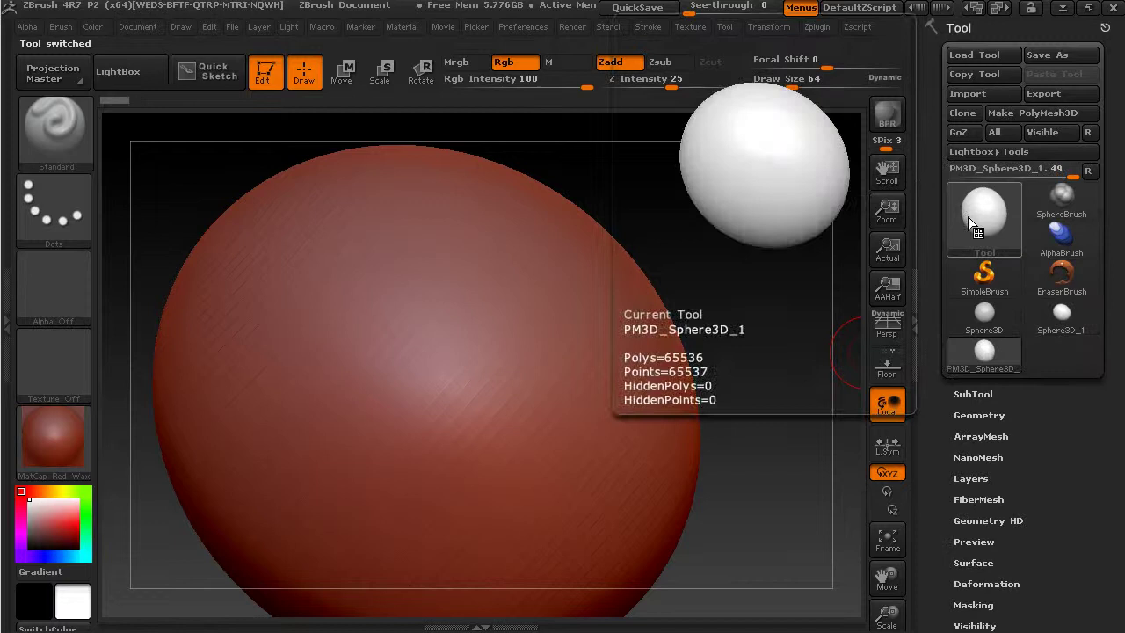
pyautogui.moveTo(748, 319)
pyautogui.mouseDown()
pyautogui.moveTo(667, 321)
pyautogui.moveTo(712, 326)
pyautogui.moveTo(746, 303)
pyautogui.mouseUp()
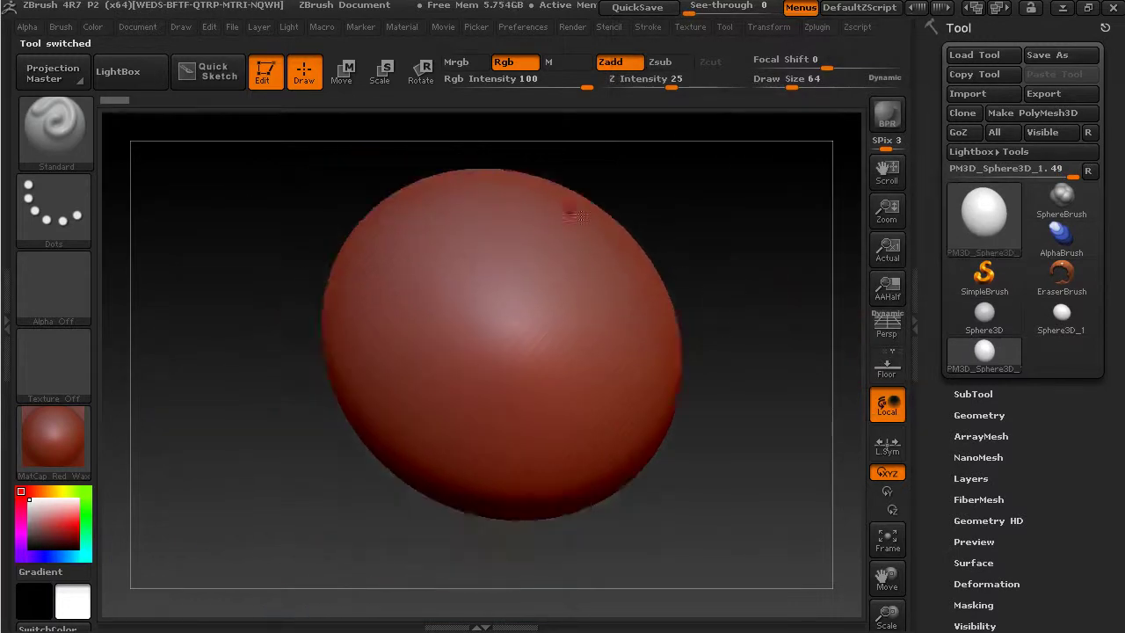
pyautogui.click(989, 415)
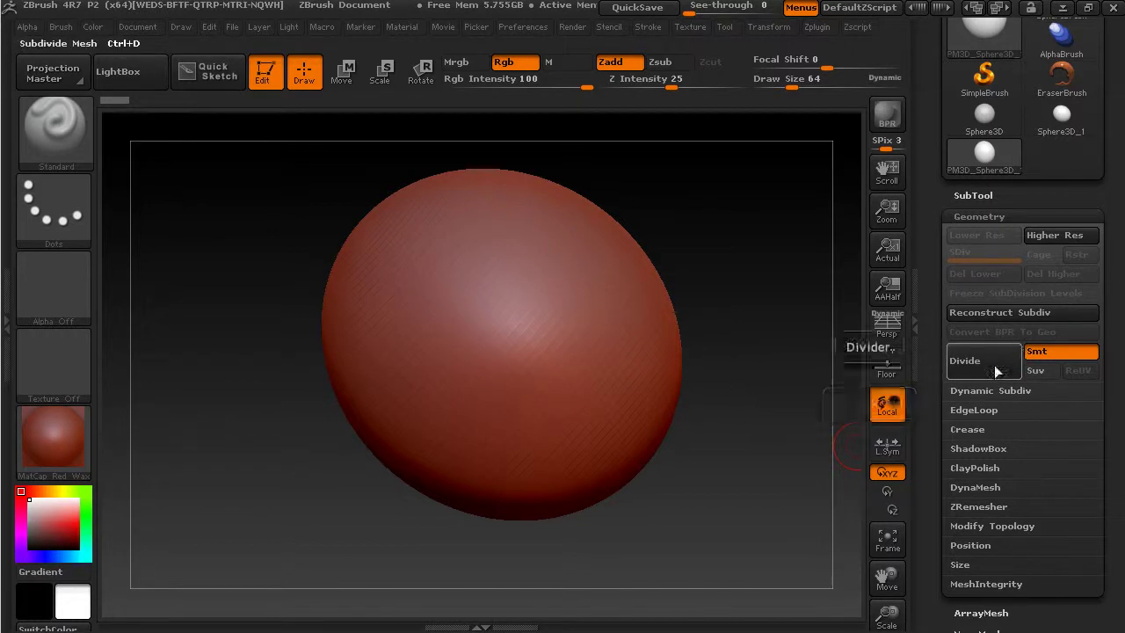
# Sculpt a raised, curved ridge from near the top to the middle of the mesh using the Standard brush with the Dots stroke
pyautogui.moveTo(765, 311); pyautogui.dragTo(598, 373)
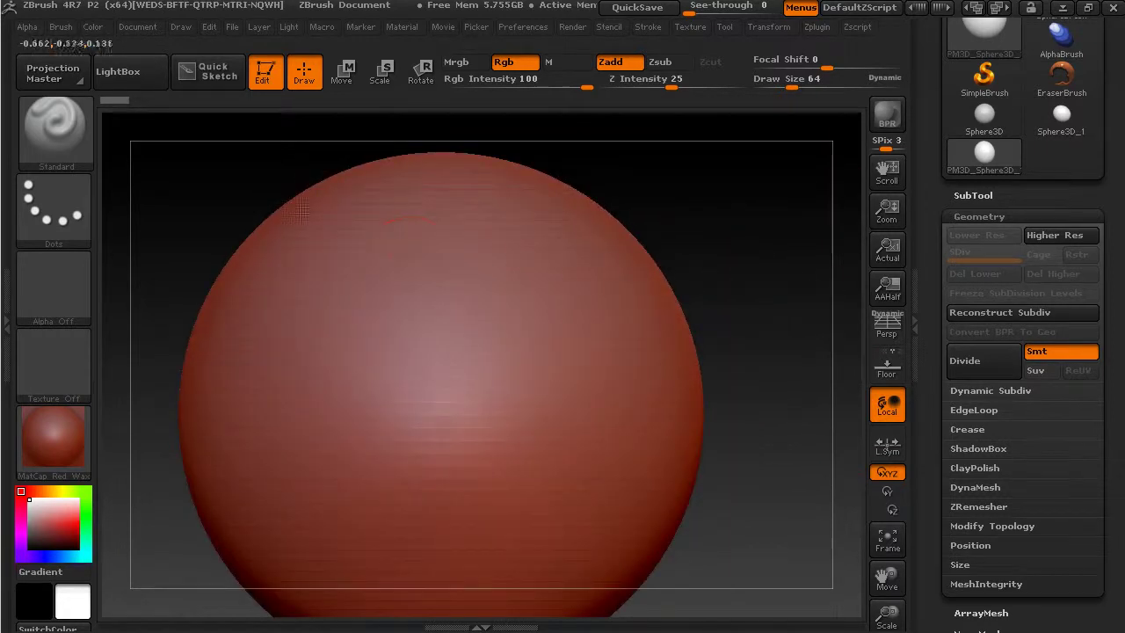
pyautogui.click(67, 131)
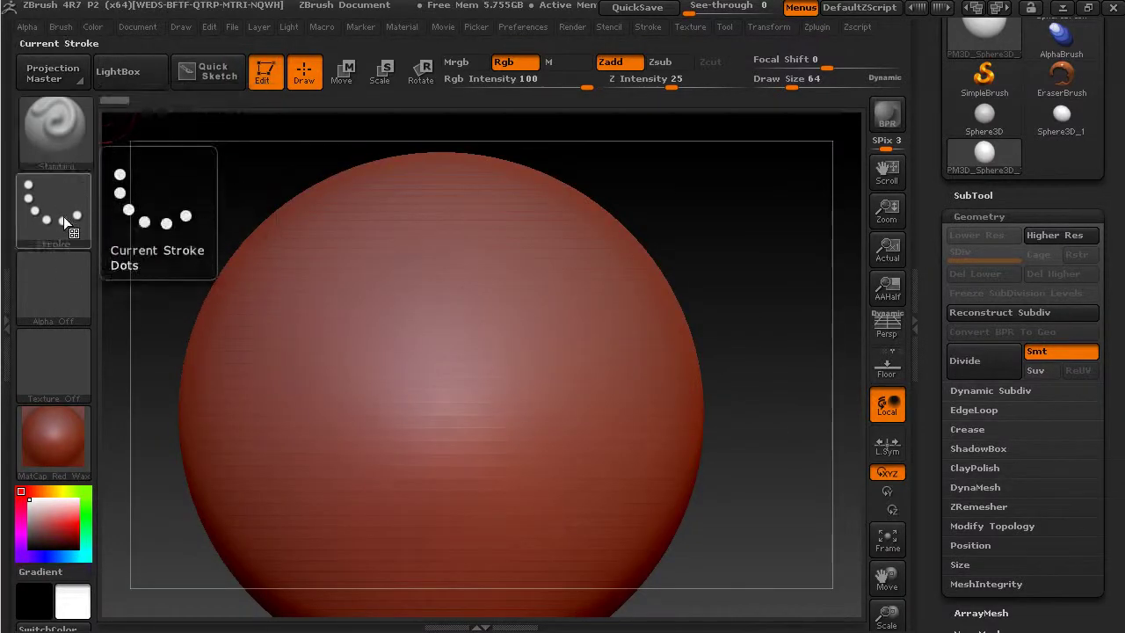
pyautogui.moveTo(400, 182)
pyautogui.mouseDown()
pyautogui.moveTo(484, 333)
pyautogui.moveTo(507, 465)
pyautogui.mouseUp()
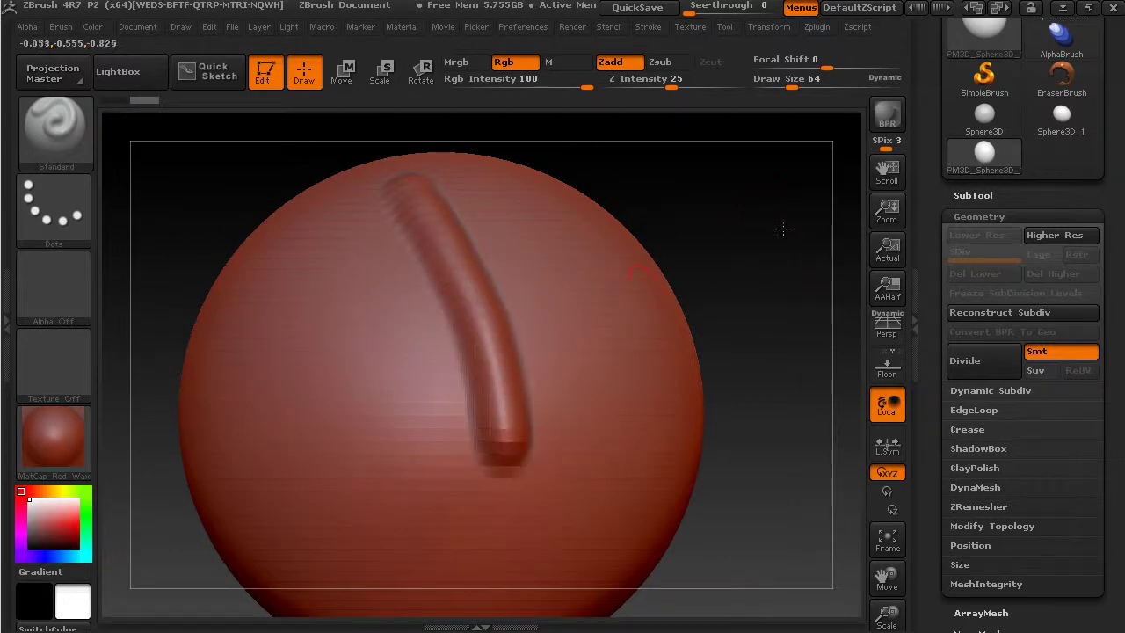
pyautogui.moveTo(782, 228); pyautogui.dragTo(797, 229)
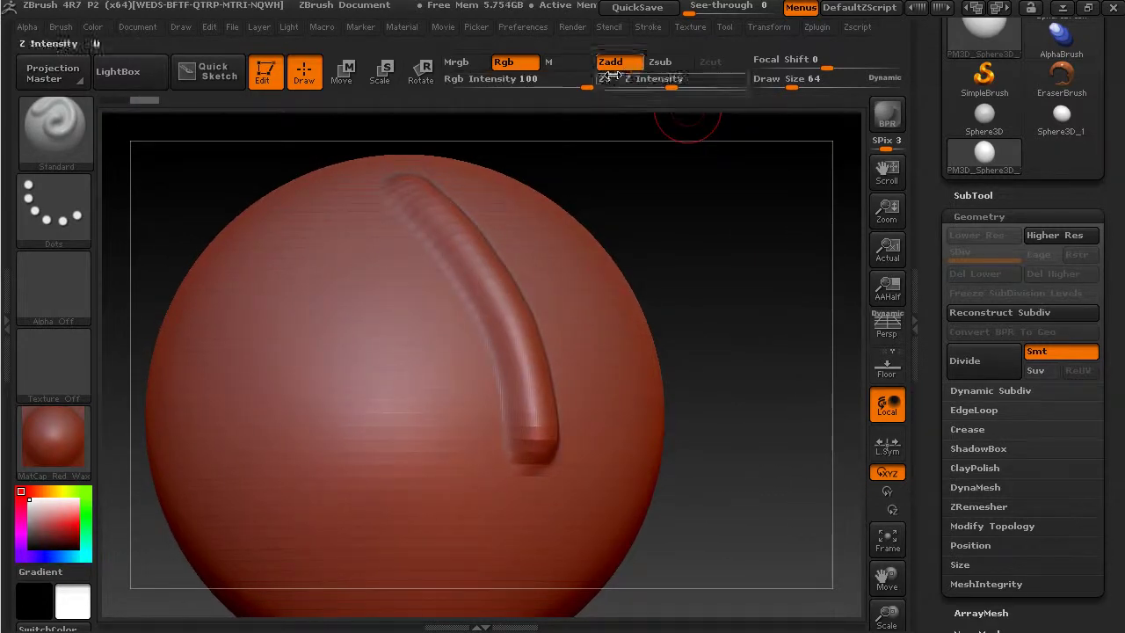
pyautogui.moveTo(756, 255); pyautogui.dragTo(372, 267)
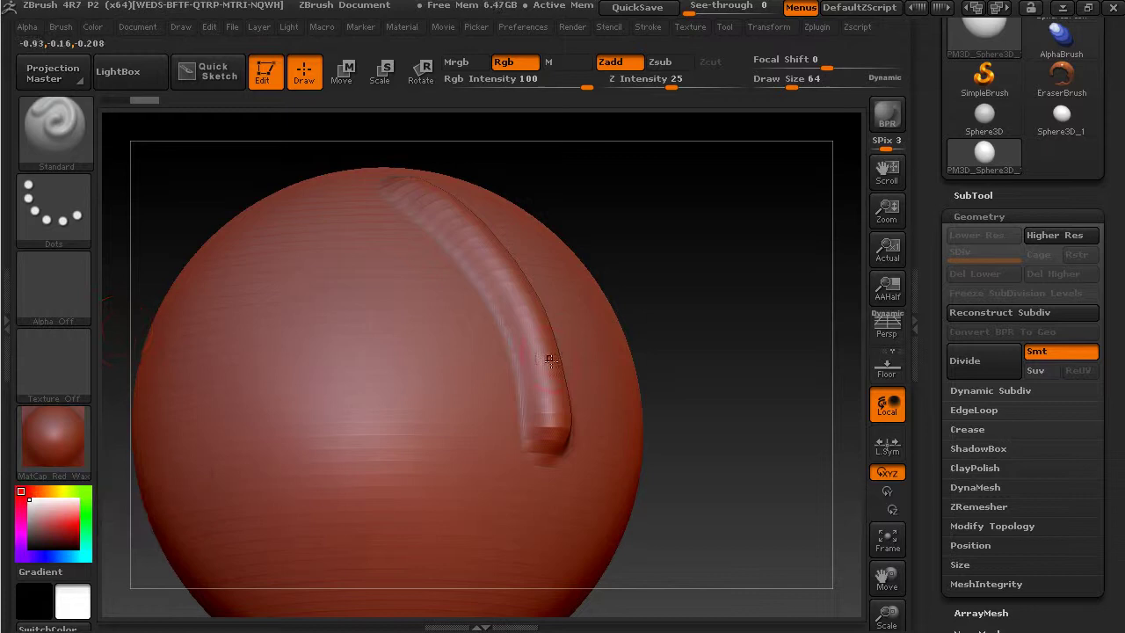
pyautogui.moveTo(705, 246)
pyautogui.mouseDown()
pyautogui.moveTo(708, 259)
pyautogui.moveTo(713, 246)
pyautogui.mouseUp()
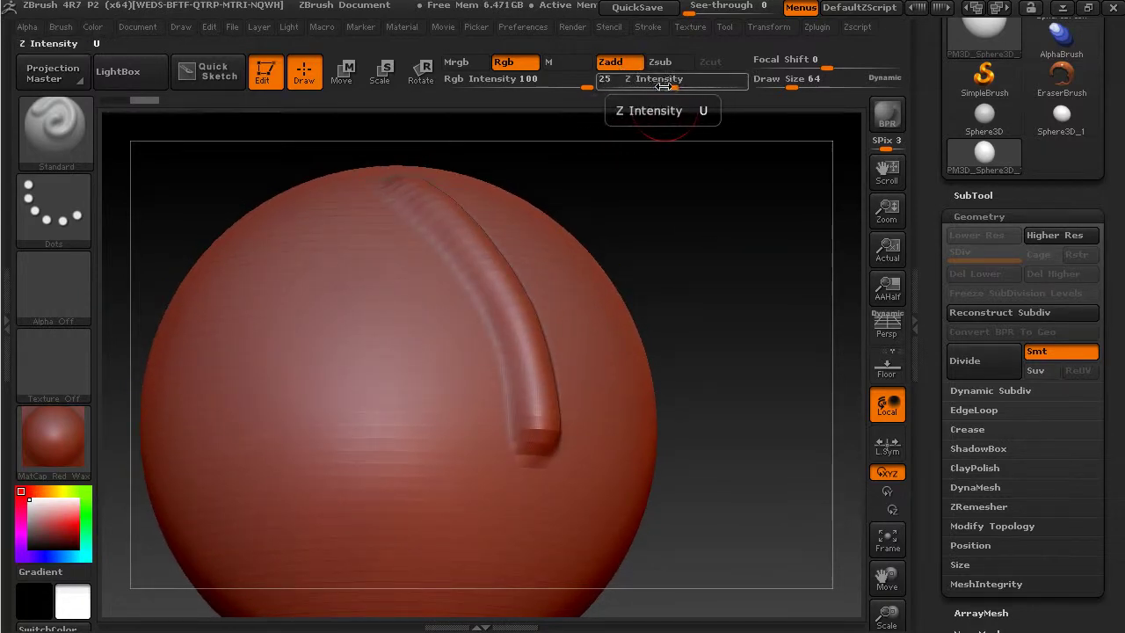
pyautogui.moveTo(655, 123); pyautogui.dragTo(668, 136)
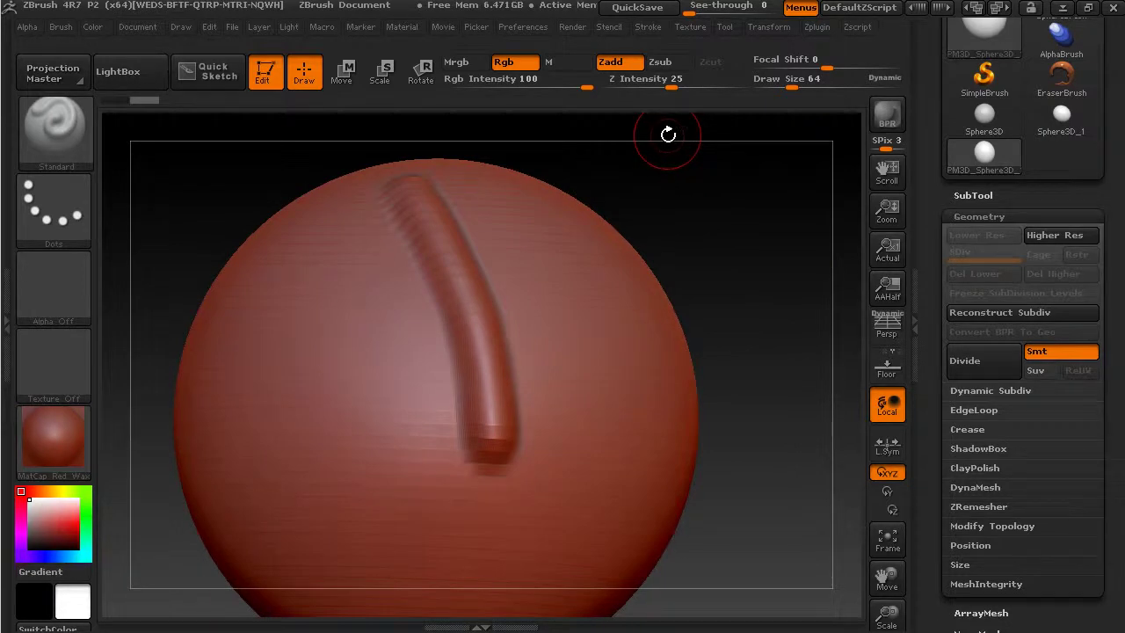
# Subdivide the mesh to subdivision level 3, comparing it with level 2 and returning to level 3
pyautogui.moveTo(803, 232); pyautogui.dragTo(526, 218)
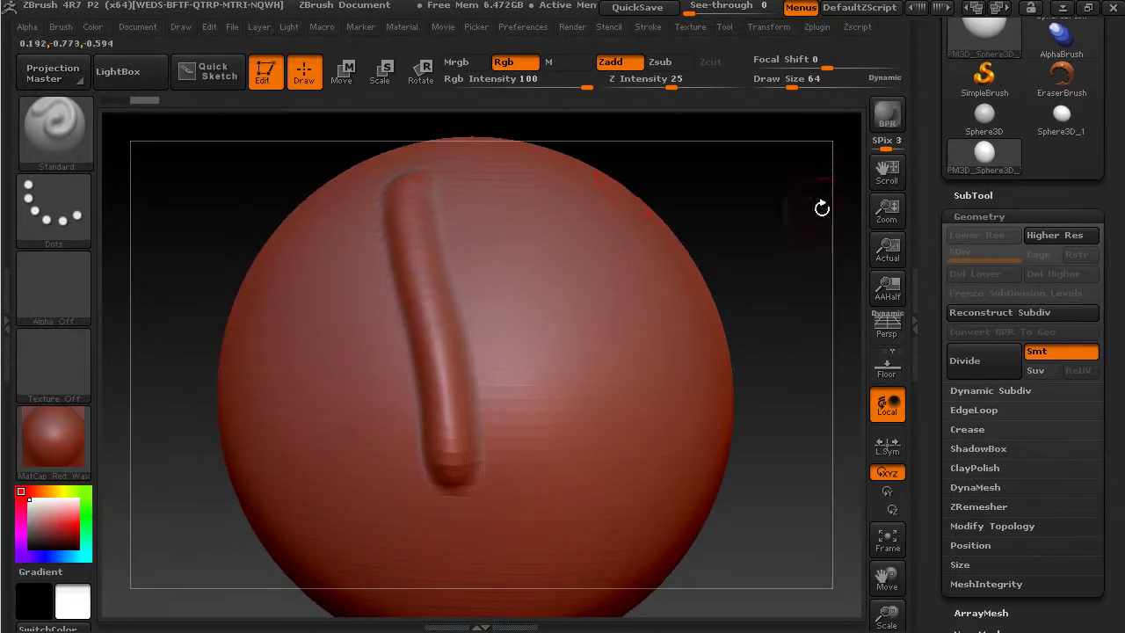
pyautogui.moveTo(821, 207); pyautogui.dragTo(739, 226)
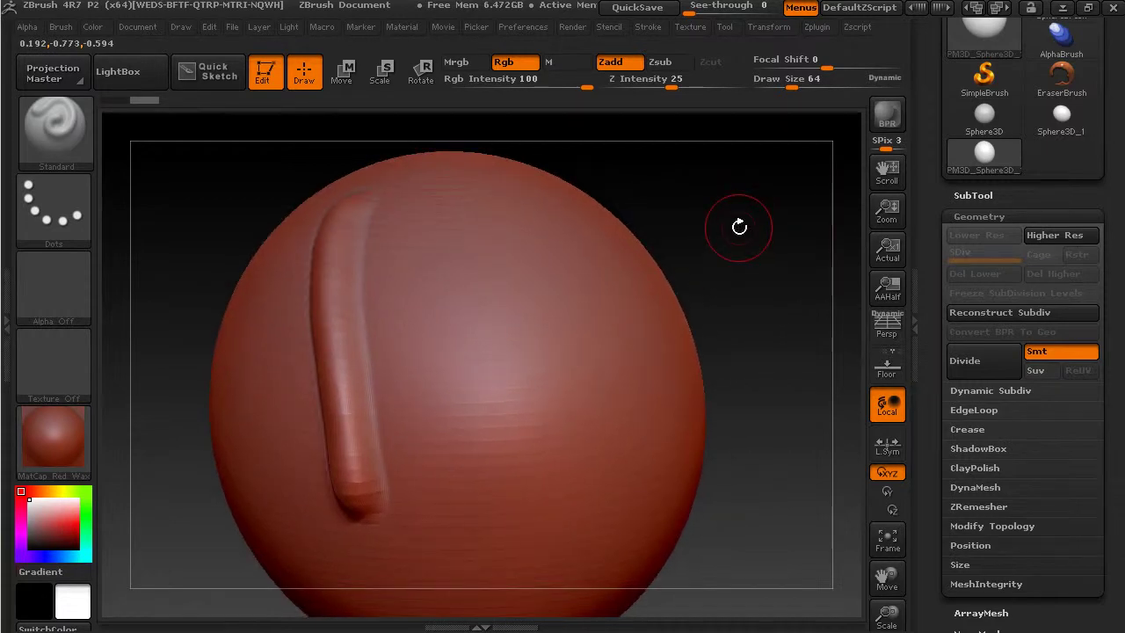
pyautogui.press('ctrl')
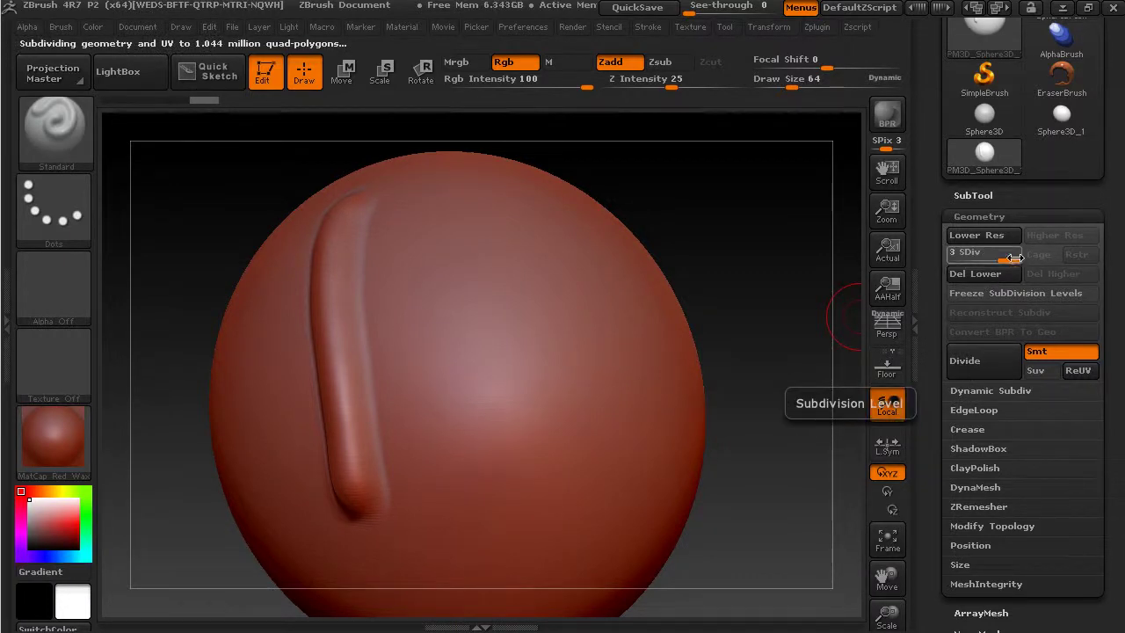
pyautogui.moveTo(1012, 259); pyautogui.dragTo(1001, 260)
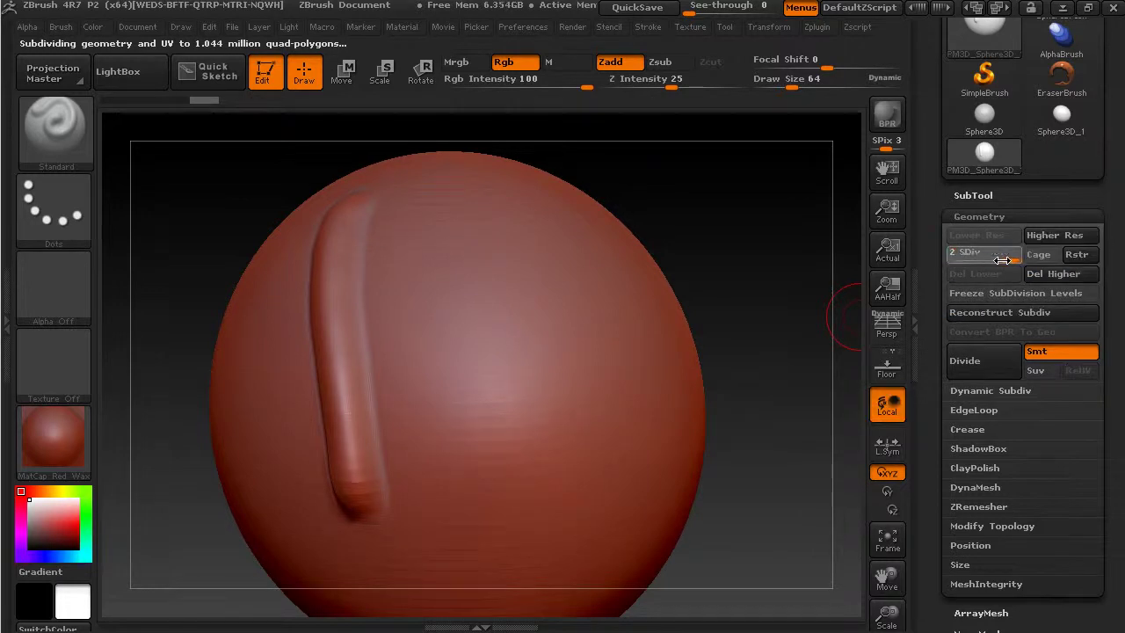
pyautogui.press('d')
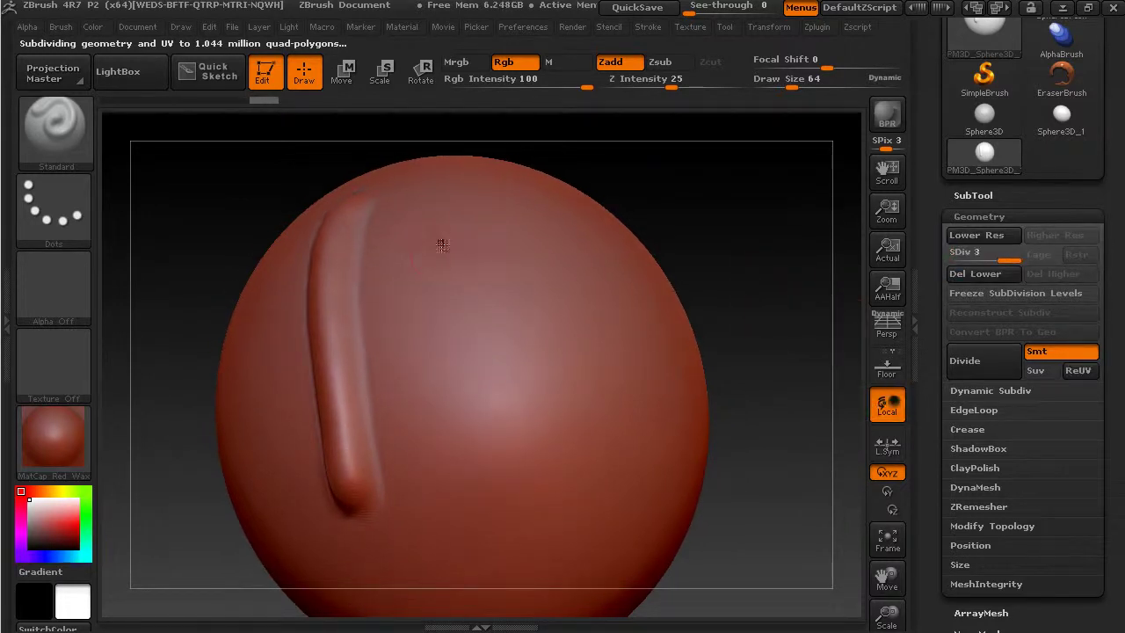
# Sculpt a looping raised ridge with rounded lumps at its end beside the first ridge, and set the Draw Size to 37
pyautogui.moveTo(442, 216)
pyautogui.mouseDown()
pyautogui.moveTo(574, 350)
pyautogui.moveTo(574, 478)
pyautogui.moveTo(524, 477)
pyautogui.moveTo(409, 400)
pyautogui.mouseUp()
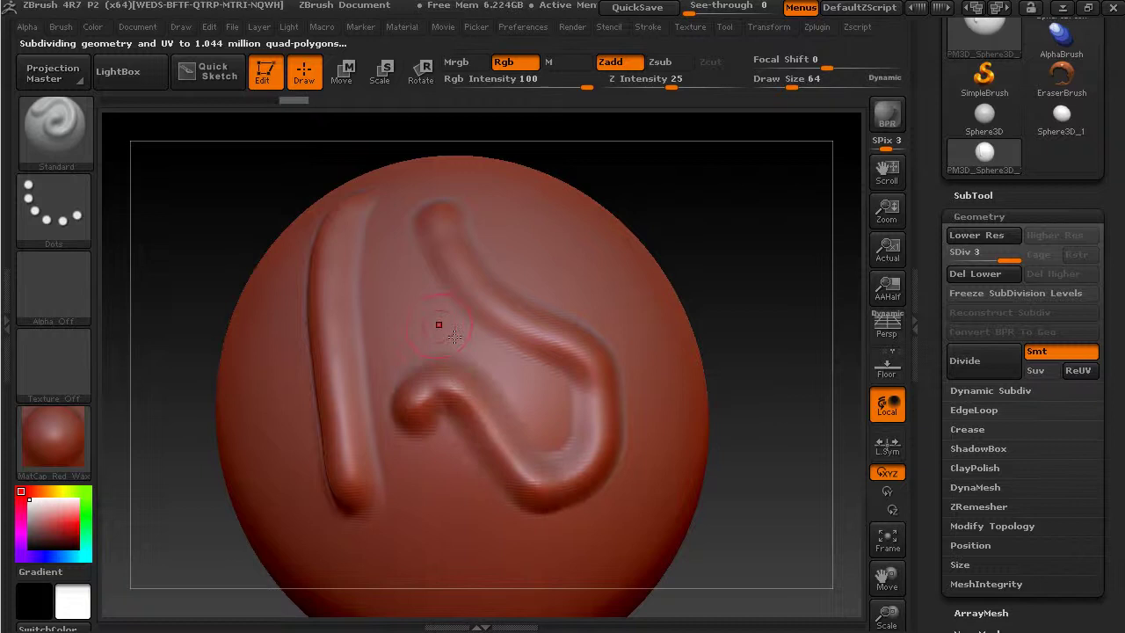
pyautogui.moveTo(439, 308); pyautogui.dragTo(411, 397)
pyautogui.moveTo(791, 87); pyautogui.dragTo(783, 90)
# Sculpt a thin zigzag ridge and carve a wavy groove beside it, smoothing the groove's upper end
pyautogui.moveTo(505, 203)
pyautogui.mouseDown()
pyautogui.moveTo(582, 260)
pyautogui.moveTo(668, 404)
pyautogui.mouseUp()
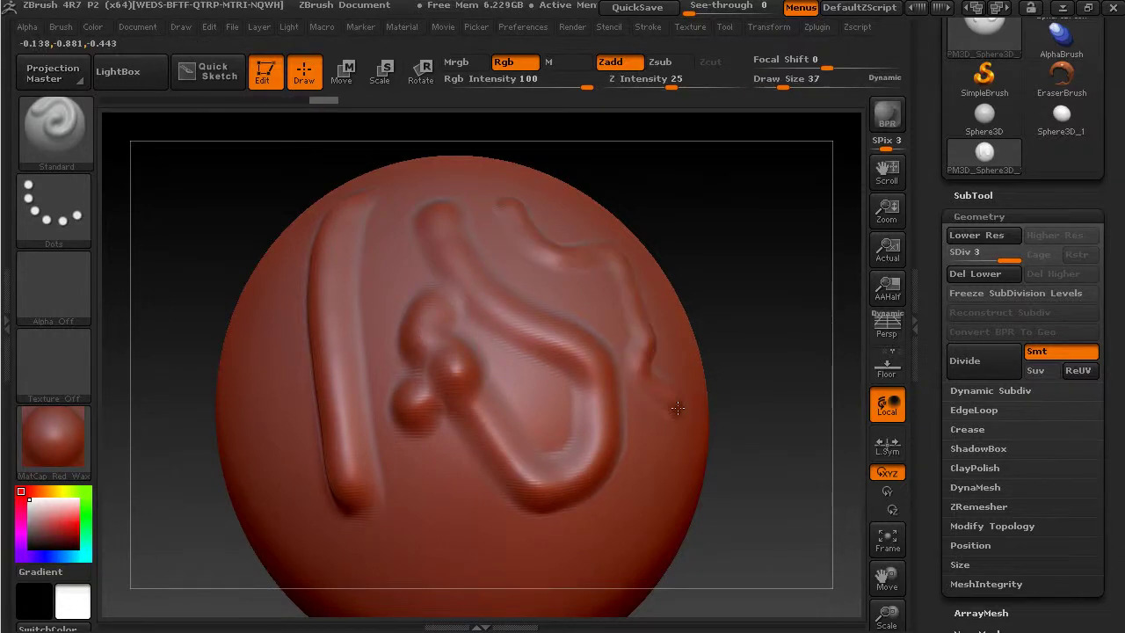
pyautogui.moveTo(730, 281)
pyautogui.mouseDown()
pyautogui.moveTo(745, 275)
pyautogui.moveTo(649, 216)
pyautogui.mouseUp()
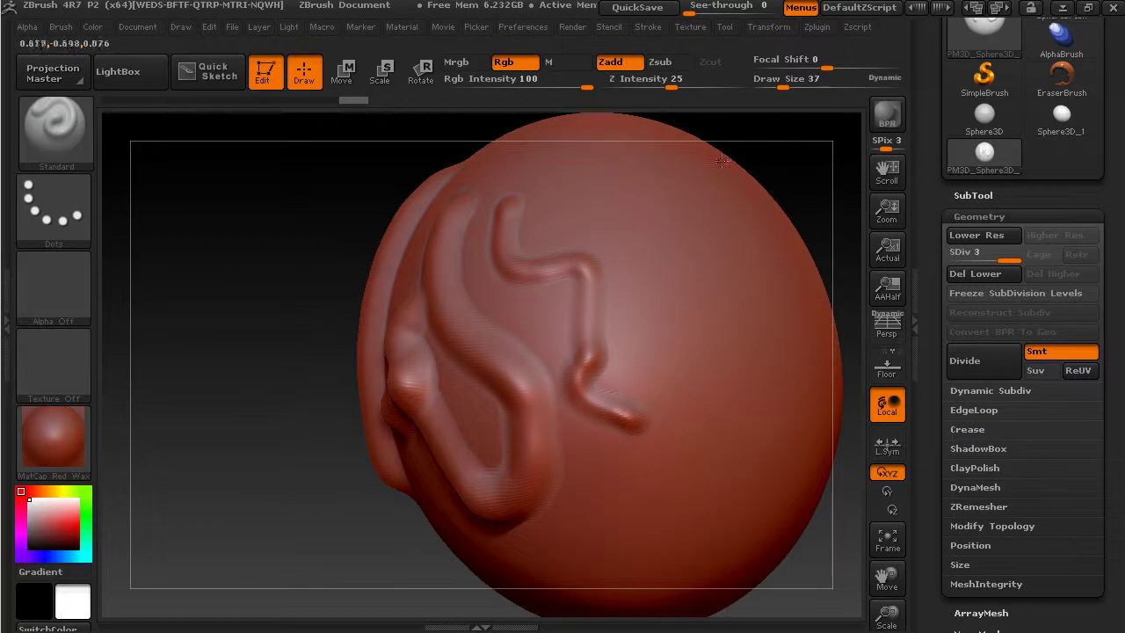
pyautogui.moveTo(721, 161)
pyautogui.mouseDown()
pyautogui.moveTo(758, 164)
pyautogui.moveTo(745, 233)
pyautogui.mouseUp()
pyautogui.moveTo(421, 262)
pyautogui.mouseDown()
pyautogui.moveTo(436, 292)
pyautogui.moveTo(499, 323)
pyautogui.moveTo(494, 375)
pyautogui.moveTo(537, 433)
pyautogui.moveTo(556, 481)
pyautogui.mouseUp()
pyautogui.press('shift')
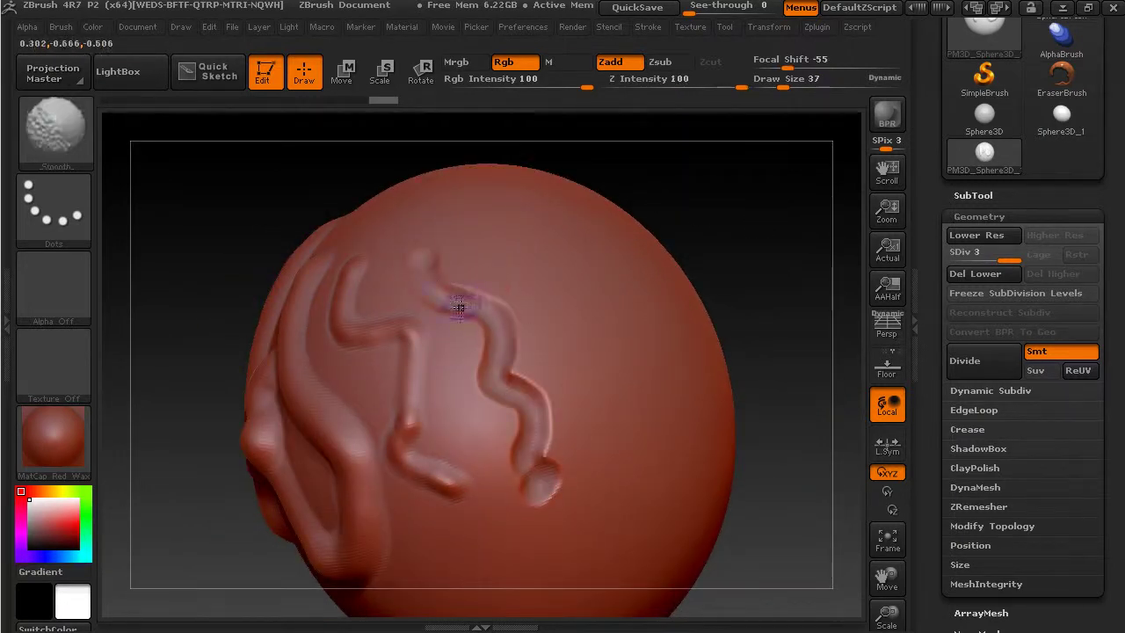
pyautogui.keyDown('shift'); pyautogui.moveTo(421, 248); pyautogui.dragTo(452, 277); pyautogui.keyUp('shift')
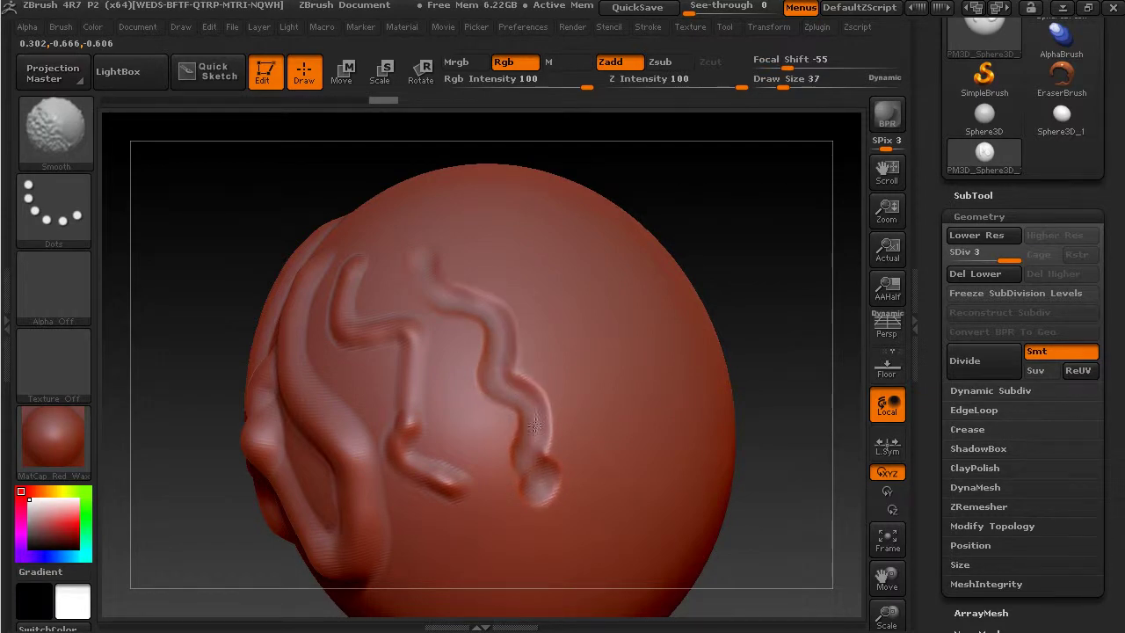
# Step back through the undo history to before the thin zigzag ridge and the wavy groove were sculpted
pyautogui.moveTo(794, 181)
pyautogui.mouseDown()
pyautogui.moveTo(715, 319)
pyautogui.moveTo(737, 313)
pyautogui.moveTo(695, 289)
pyautogui.moveTo(716, 319)
pyautogui.mouseUp()
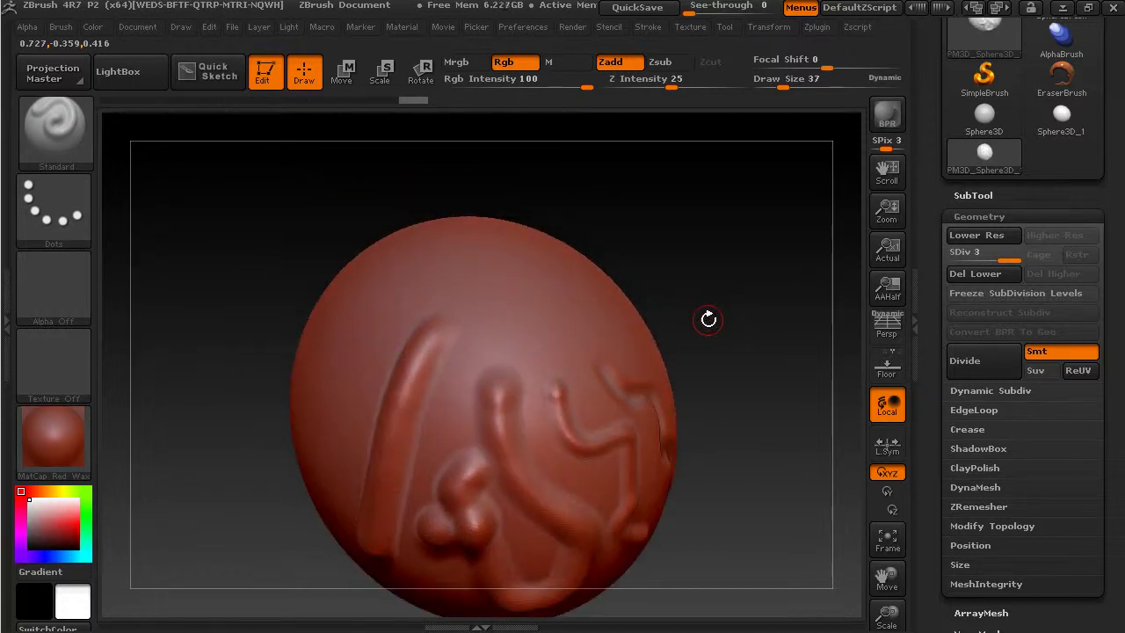
pyautogui.moveTo(715, 301)
pyautogui.mouseDown()
pyautogui.moveTo(697, 271)
pyautogui.moveTo(730, 425)
pyautogui.moveTo(735, 307)
pyautogui.moveTo(733, 344)
pyautogui.moveTo(638, 312)
pyautogui.mouseUp()
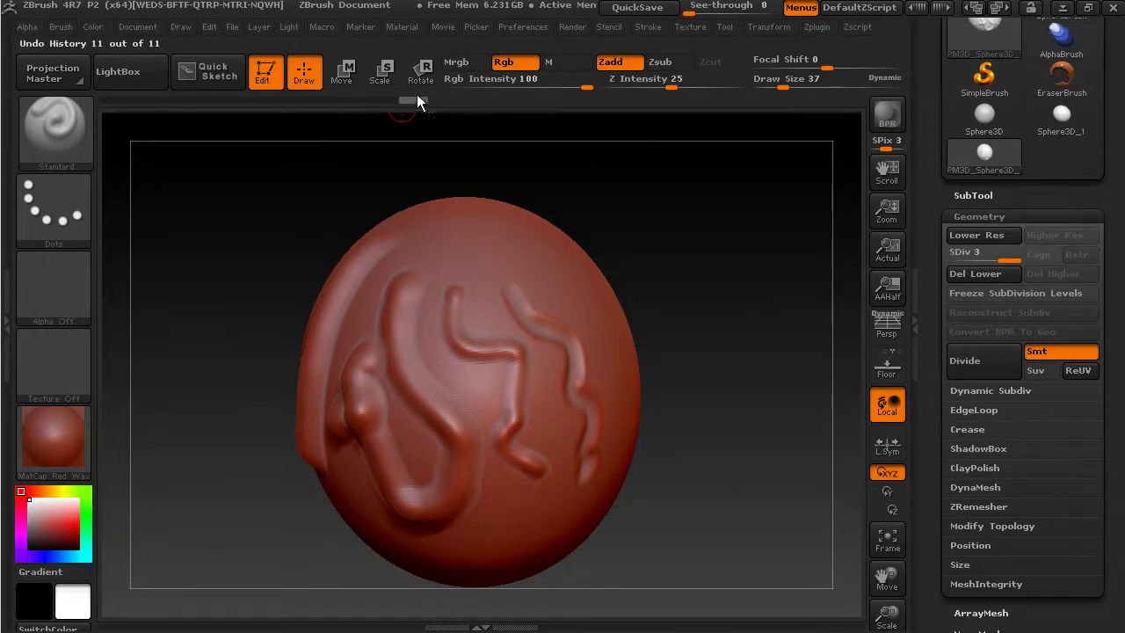
pyautogui.moveTo(408, 104)
pyautogui.moveTo(374, 104)
pyautogui.mouseDown()
pyautogui.moveTo(205, 107)
pyautogui.moveTo(387, 99)
pyautogui.moveTo(103, 115)
pyautogui.moveTo(201, 98)
pyautogui.moveTo(356, 102)
pyautogui.moveTo(316, 107)
pyautogui.mouseUp()
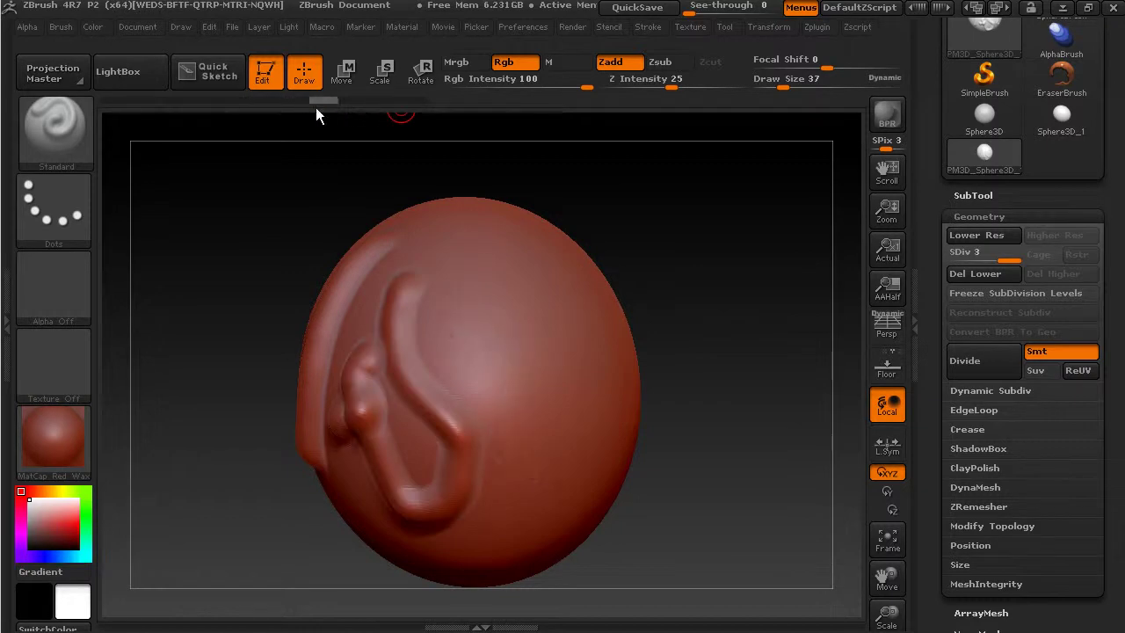
# Sculpt one thin, curved raised ridge down the unsculpted side of the mesh, next to the looping ridge
pyautogui.moveTo(776, 304)
pyautogui.mouseDown()
pyautogui.moveTo(770, 261)
pyautogui.moveTo(737, 288)
pyautogui.moveTo(512, 287)
pyautogui.moveTo(597, 343)
pyautogui.moveTo(593, 457)
pyautogui.mouseUp()
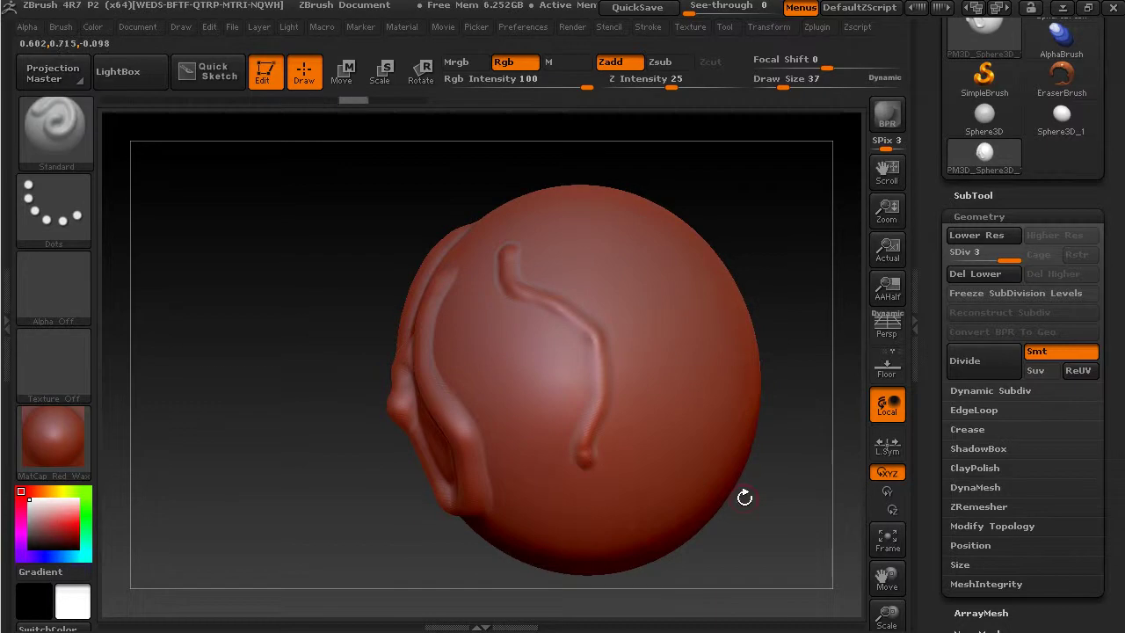
pyautogui.moveTo(796, 223)
pyautogui.mouseDown()
pyautogui.moveTo(766, 201)
pyautogui.moveTo(800, 185)
pyautogui.moveTo(724, 365)
pyautogui.mouseUp()
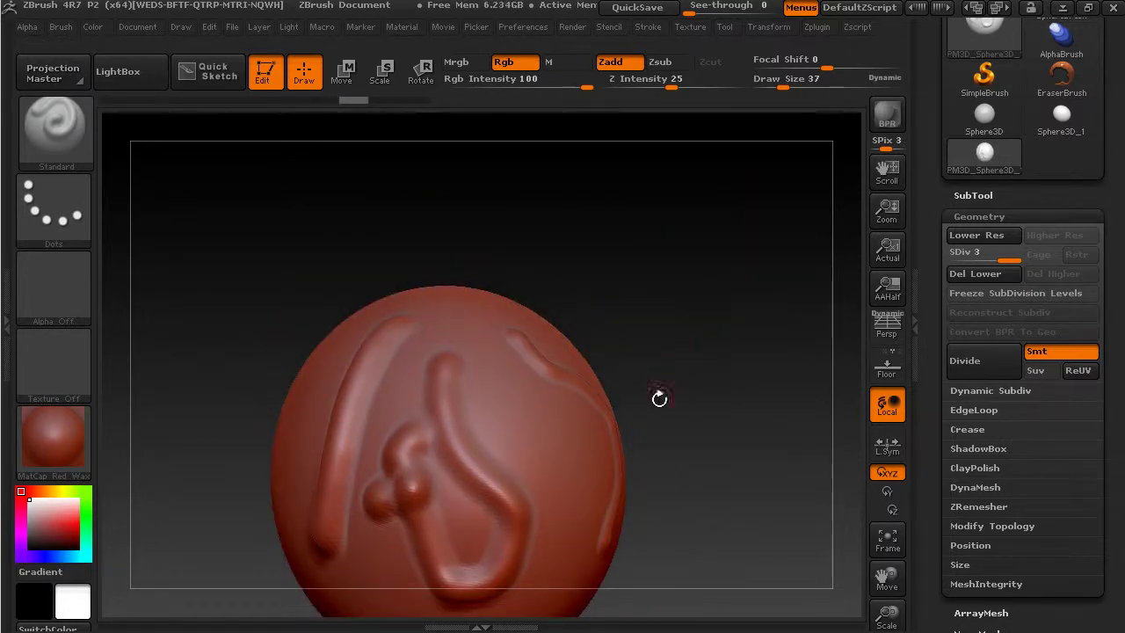
pyautogui.moveTo(659, 399)
pyautogui.mouseDown()
pyautogui.moveTo(670, 258)
pyautogui.moveTo(711, 316)
pyautogui.moveTo(685, 334)
pyautogui.moveTo(716, 312)
pyautogui.mouseUp()
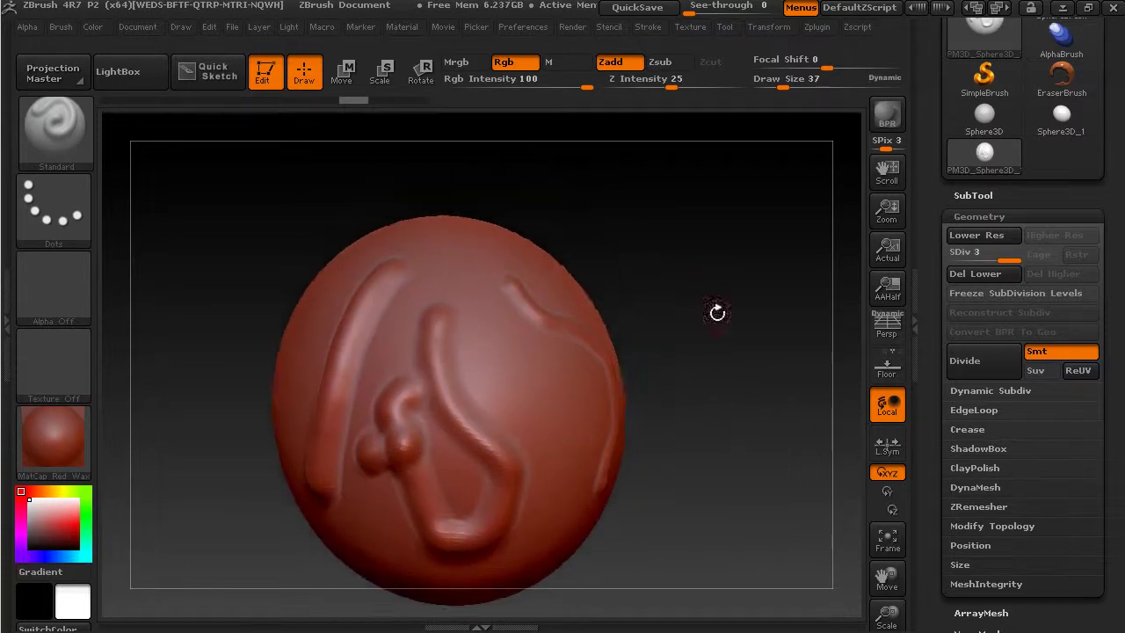
pyautogui.scroll(4, 914, 211)
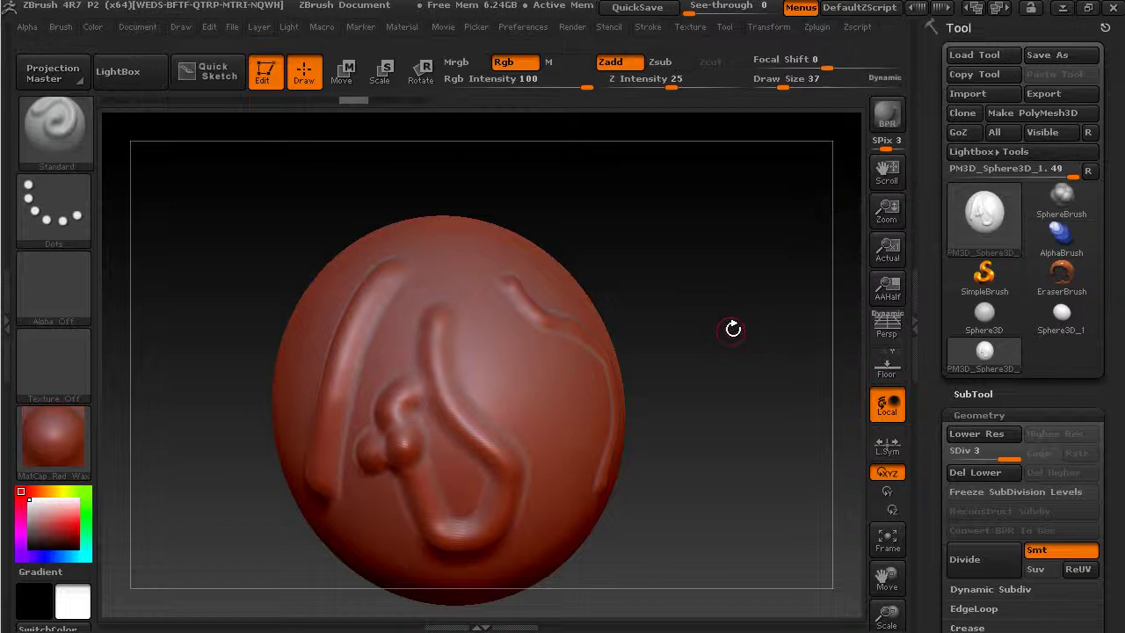
pyautogui.moveTo(732, 328)
pyautogui.mouseDown()
pyautogui.moveTo(726, 319)
pyautogui.moveTo(710, 400)
pyautogui.moveTo(682, 428)
pyautogui.moveTo(740, 392)
pyautogui.moveTo(862, 452)
pyautogui.moveTo(740, 489)
pyautogui.moveTo(668, 484)
pyautogui.moveTo(719, 339)
pyautogui.moveTo(717, 419)
pyautogui.moveTo(733, 422)
pyautogui.moveTo(718, 404)
pyautogui.mouseUp()
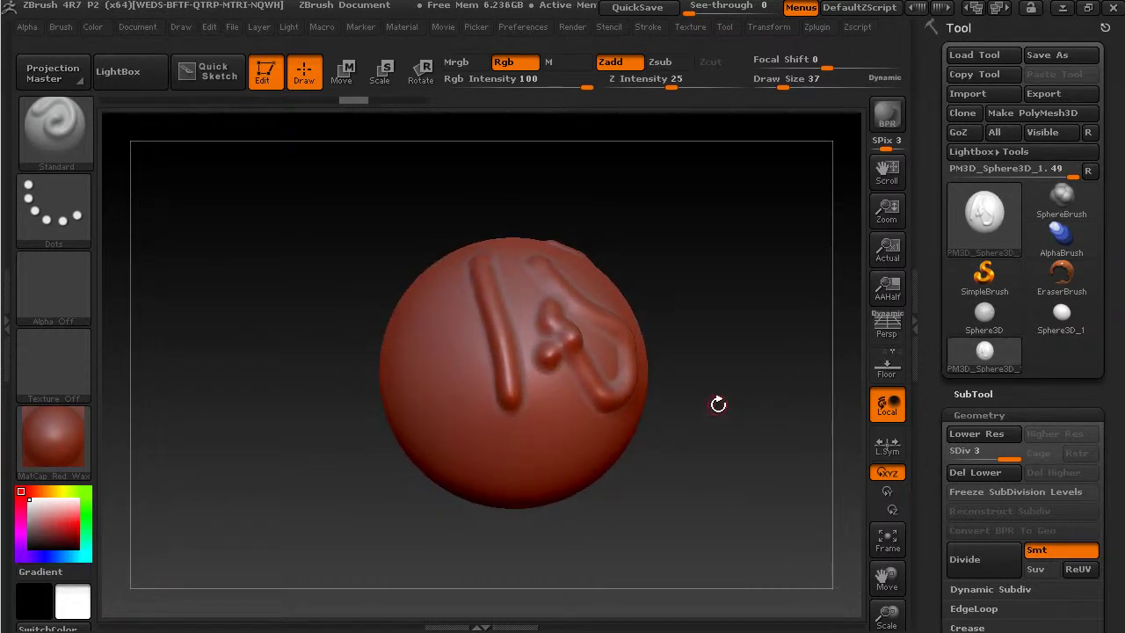